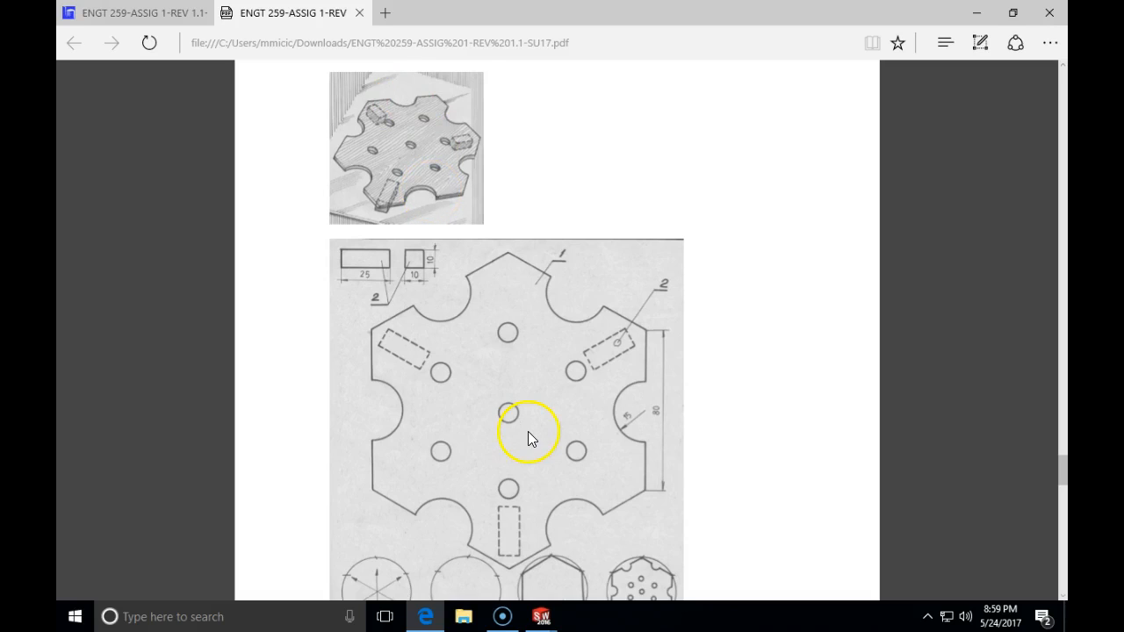
# - View the plate drawing in the PDF, switch to the Part2 window in SOLIDWORKS and set the document units to MMGS
pyautogui.scroll(-2, 528, 431)
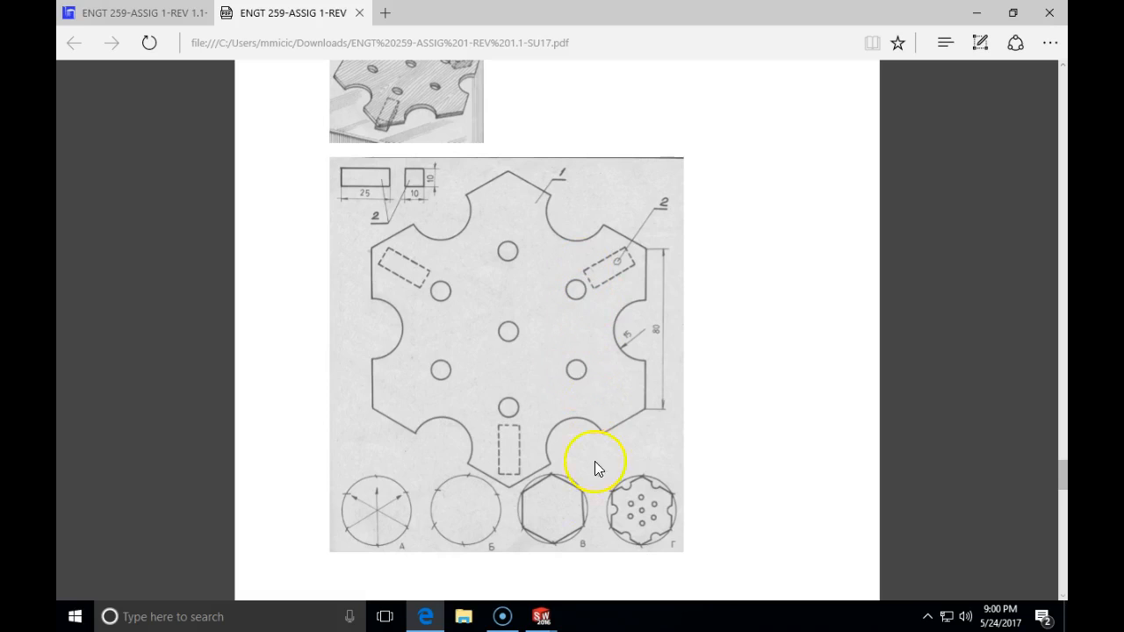
pyautogui.moveTo(545, 614)
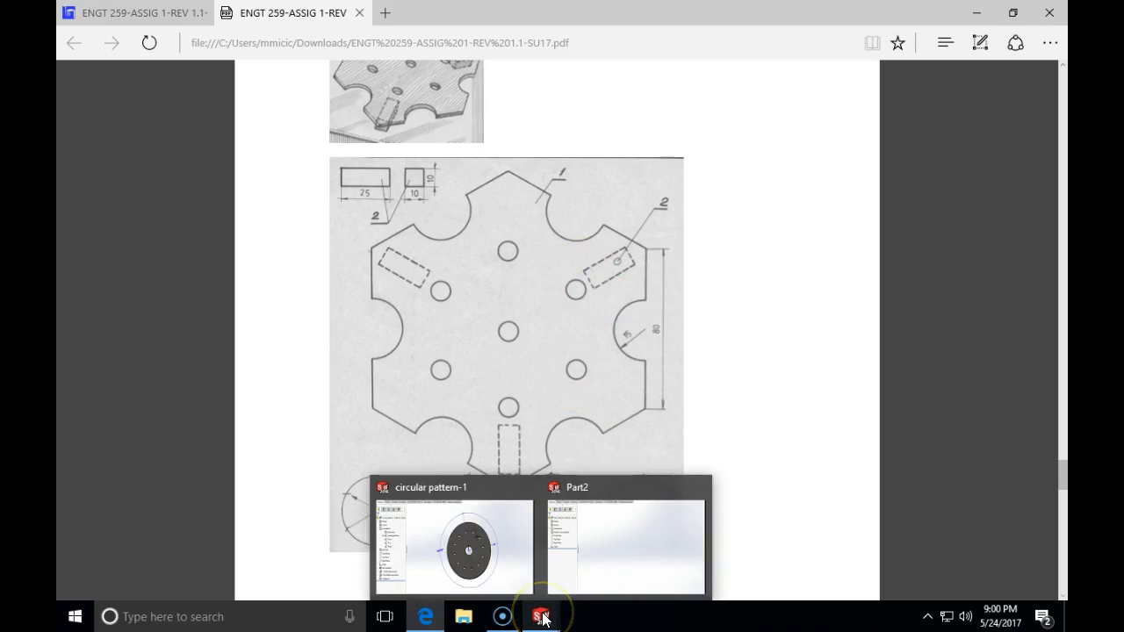
pyautogui.click(592, 586)
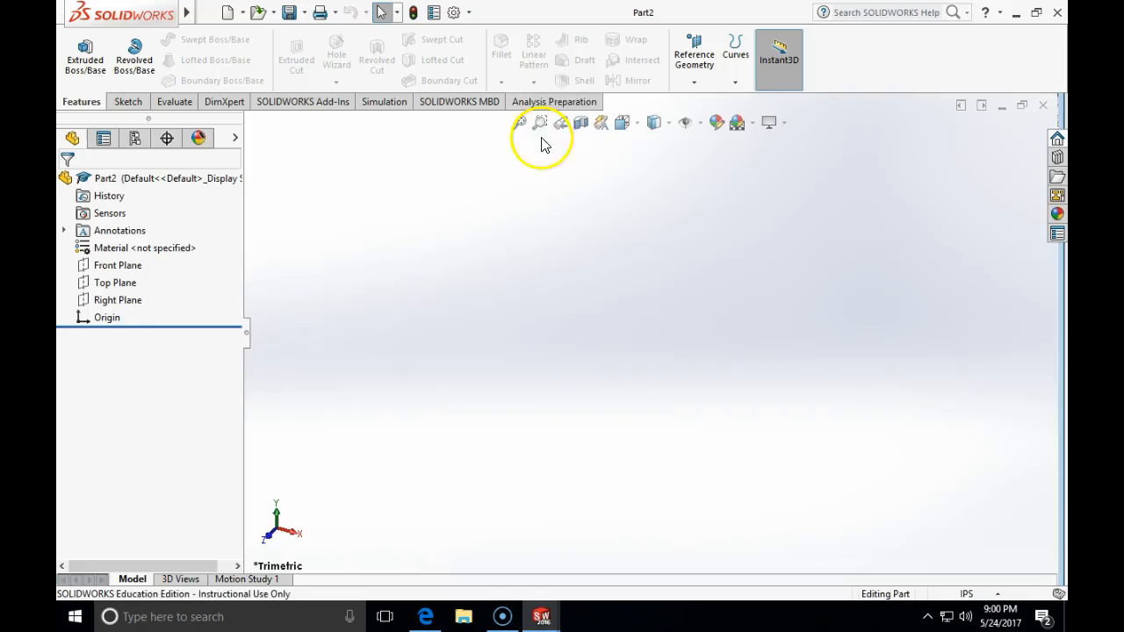
pyautogui.click(967, 595)
pyautogui.click(957, 527)
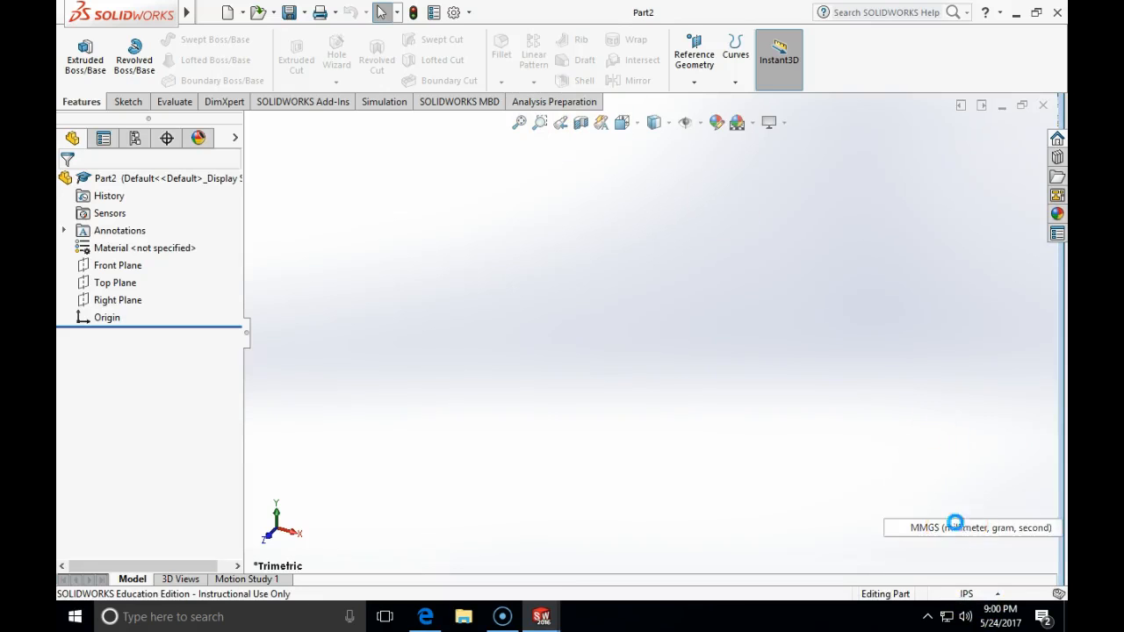
# - Apply the Acrylic (Medium-high impact) material from the Plastics category to the part
pyautogui.rightClick(152, 250)
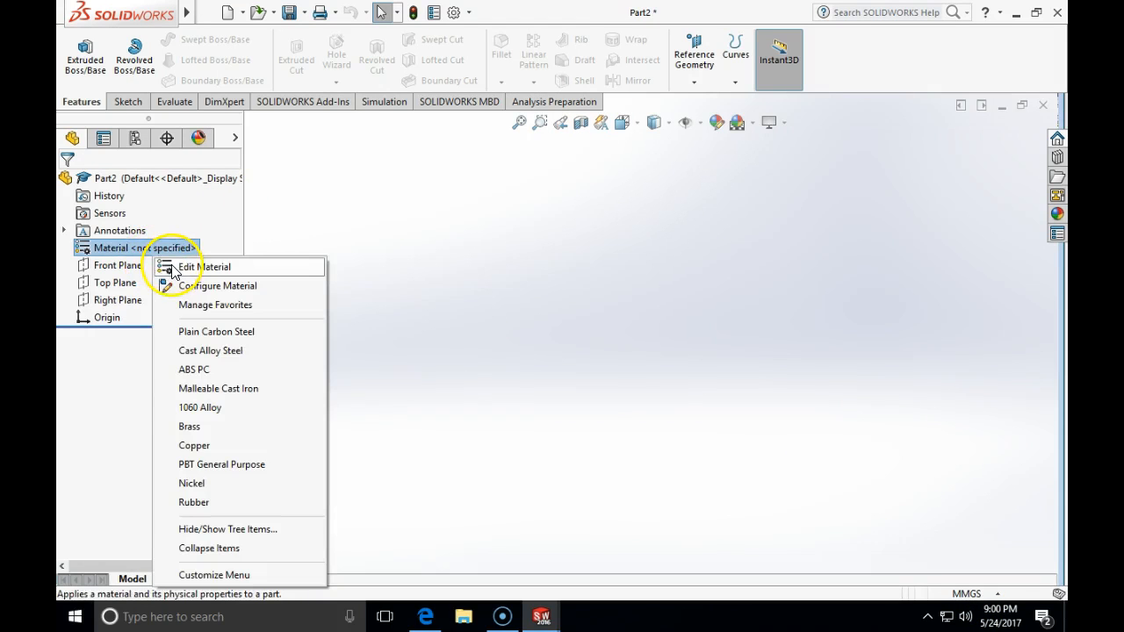
pyautogui.click(188, 266)
pyautogui.moveTo(484, 211); pyautogui.dragTo(494, 389)
pyautogui.click(284, 381)
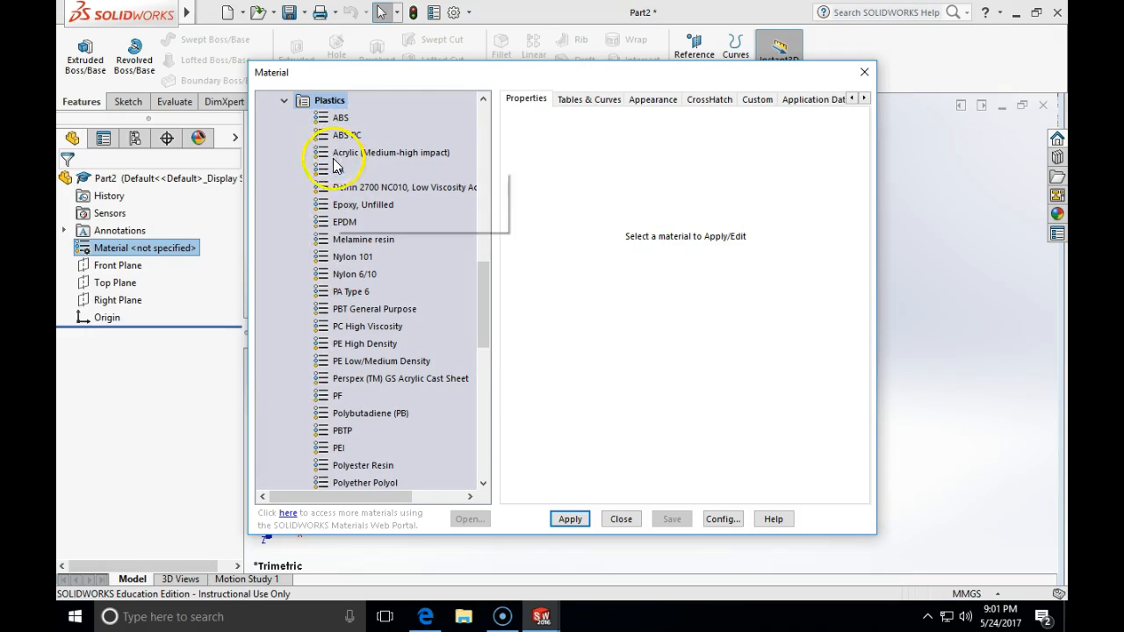
pyautogui.moveTo(484, 314); pyautogui.dragTo(483, 286)
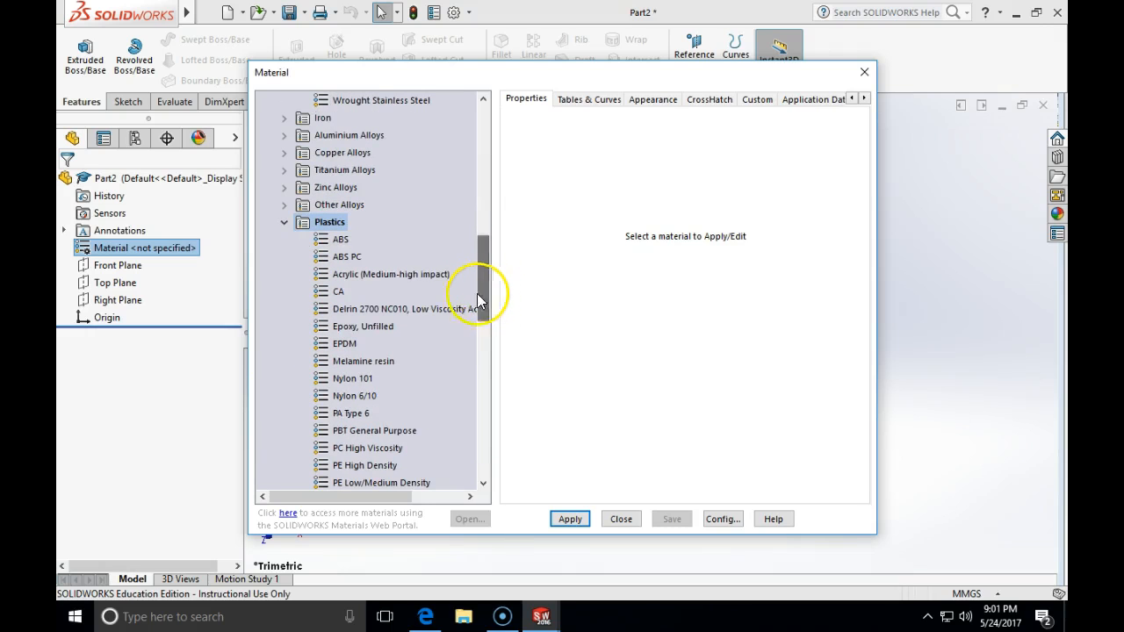
pyautogui.click(391, 276)
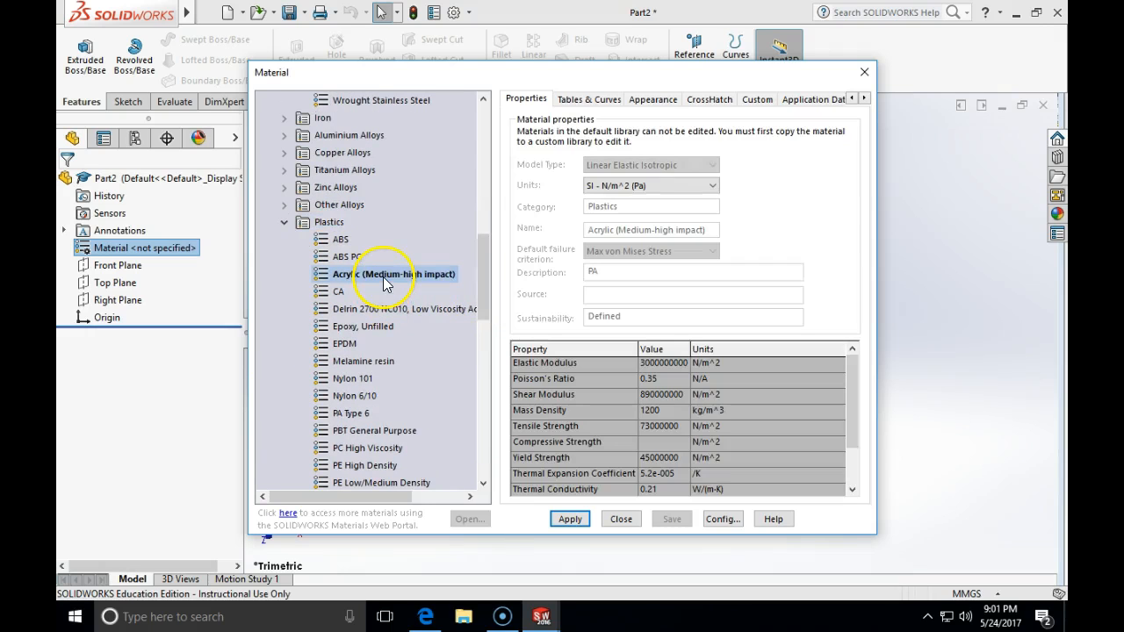
pyautogui.click(570, 519)
pyautogui.click(619, 519)
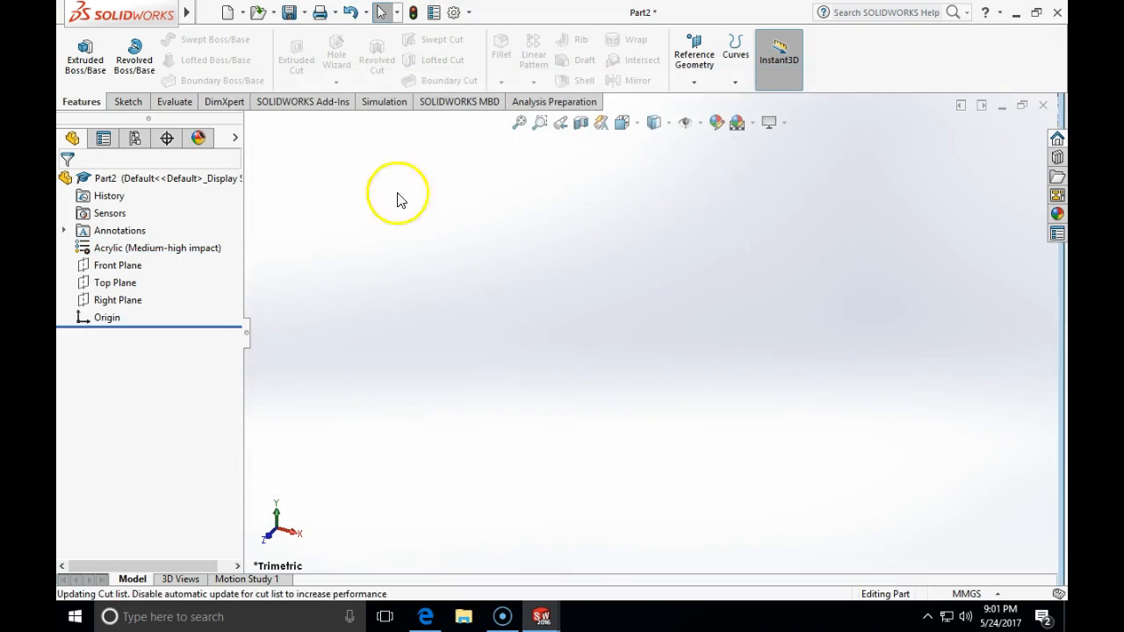
# - Start a sketch on the Front Plane and draw a six-sided polygon centred on the origin, about 51 mm from centre to upper vertex
pyautogui.click(127, 102)
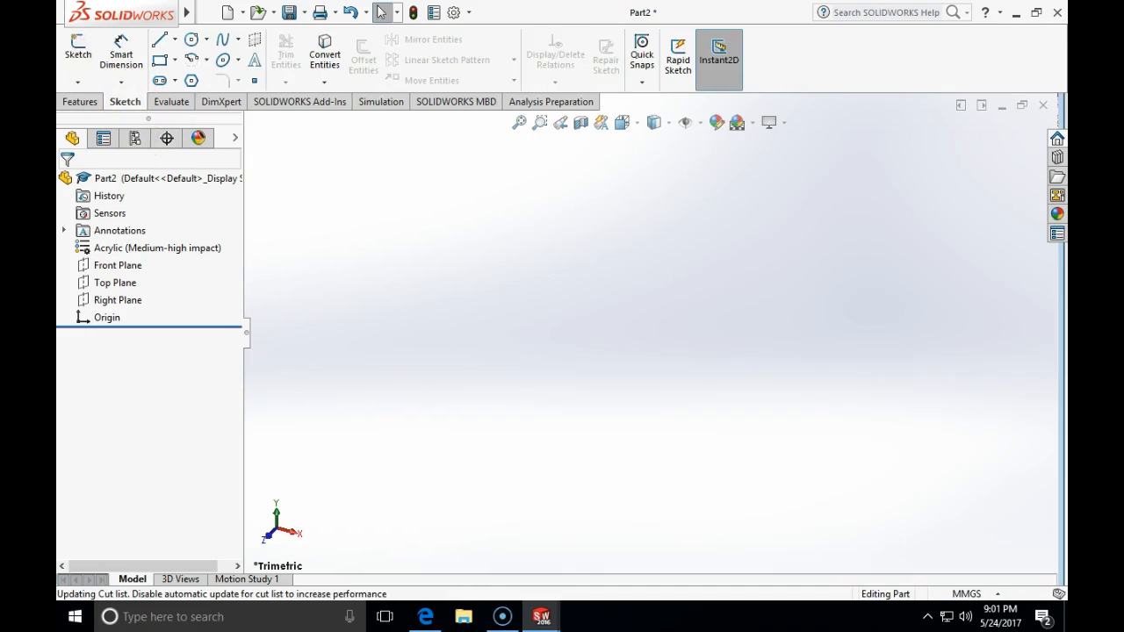
pyautogui.click(72, 52)
pyautogui.click(502, 198)
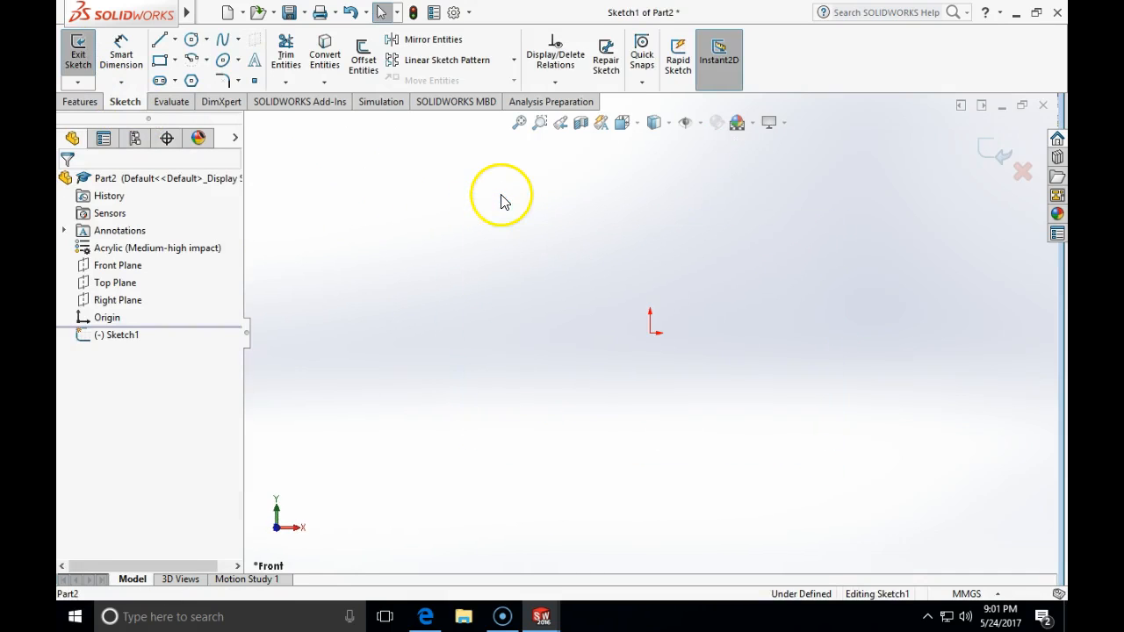
pyautogui.click(191, 80)
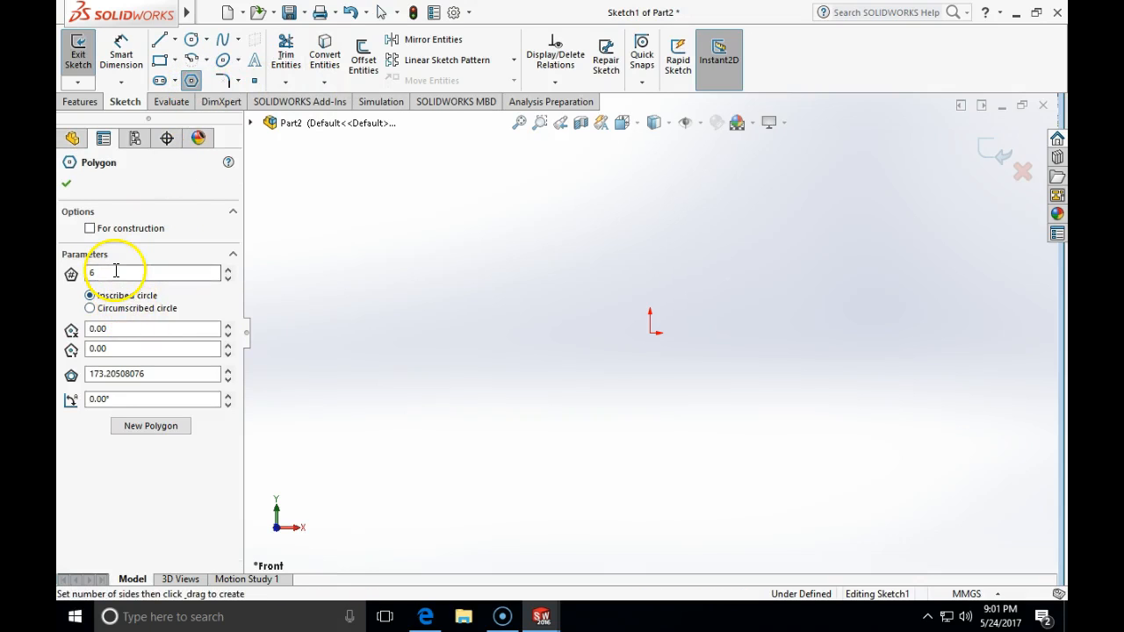
pyautogui.click(651, 334)
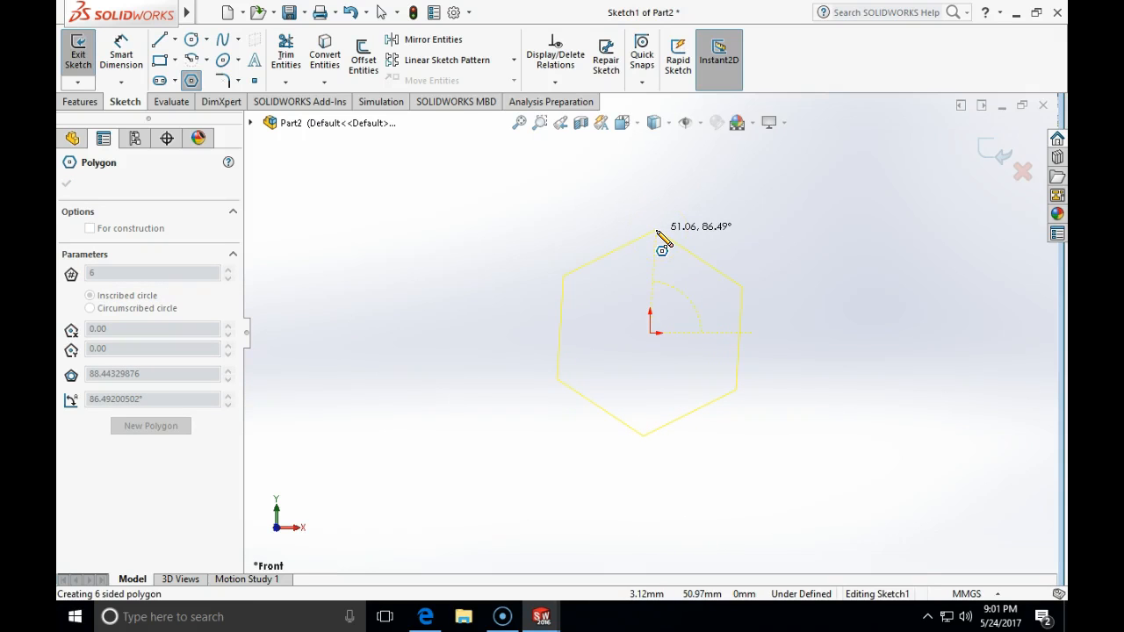
pyautogui.click(657, 232)
pyautogui.press('Escape')
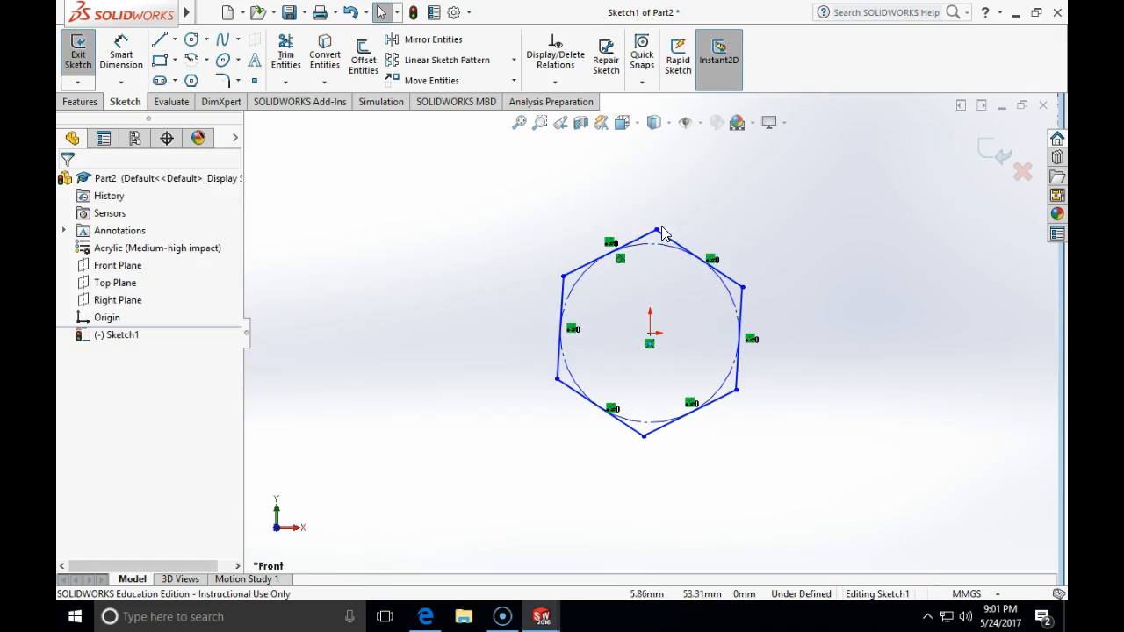
# - Add a Vertical relation between the hexagon's upper vertex and its centre point
pyautogui.click(656, 231)
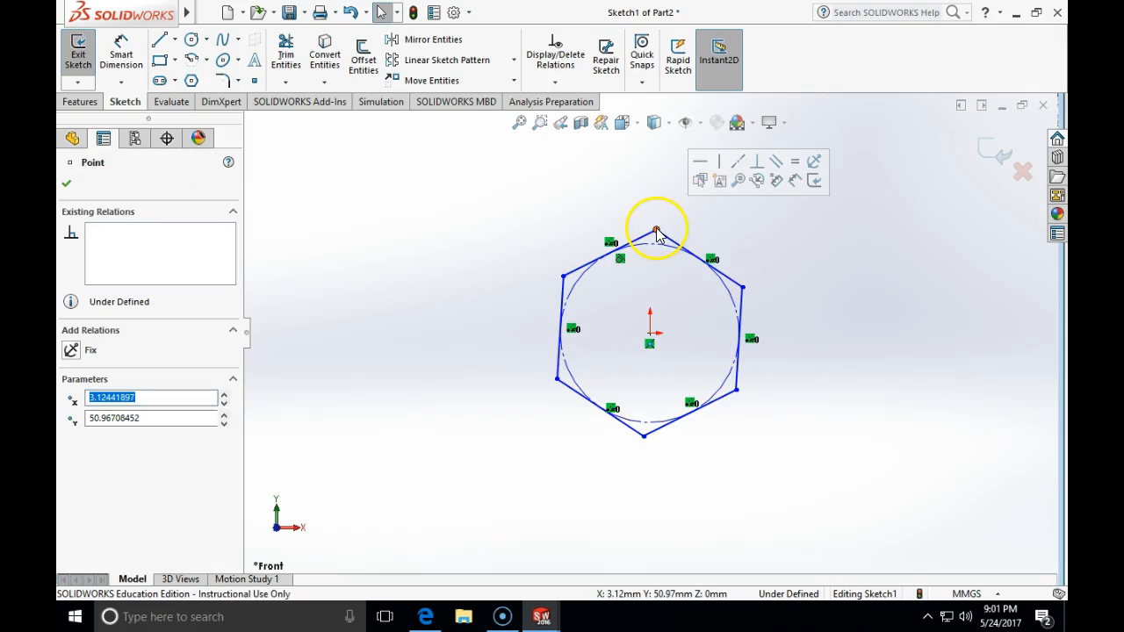
pyautogui.keyDown('ctrl'); pyautogui.click(648, 336); pyautogui.keyUp('ctrl')
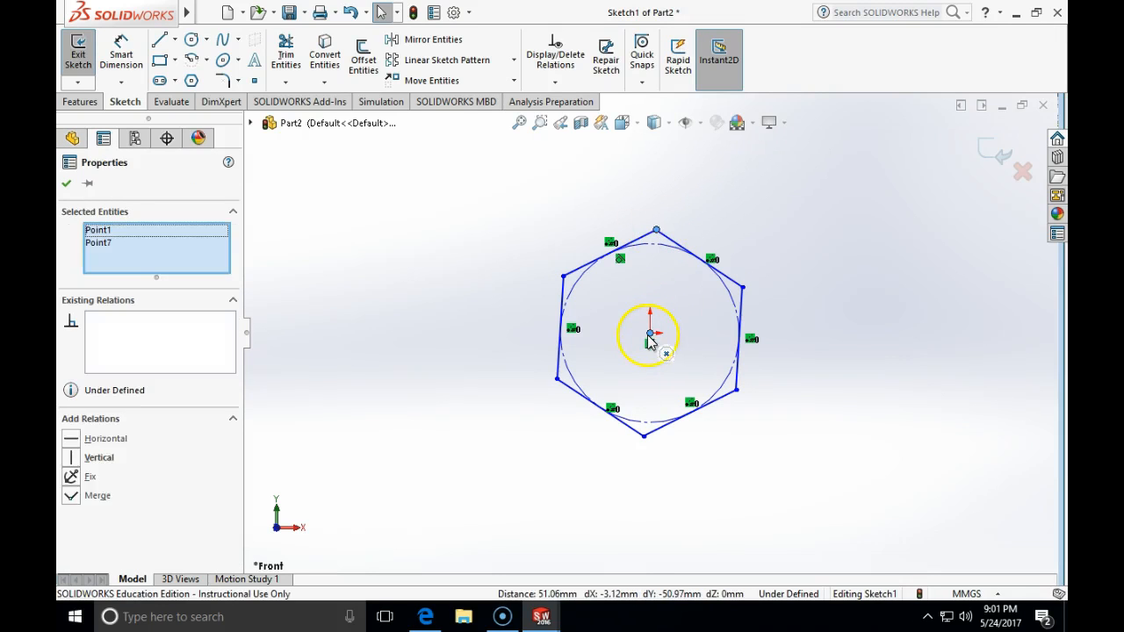
pyautogui.click(74, 457)
pyautogui.click(326, 383)
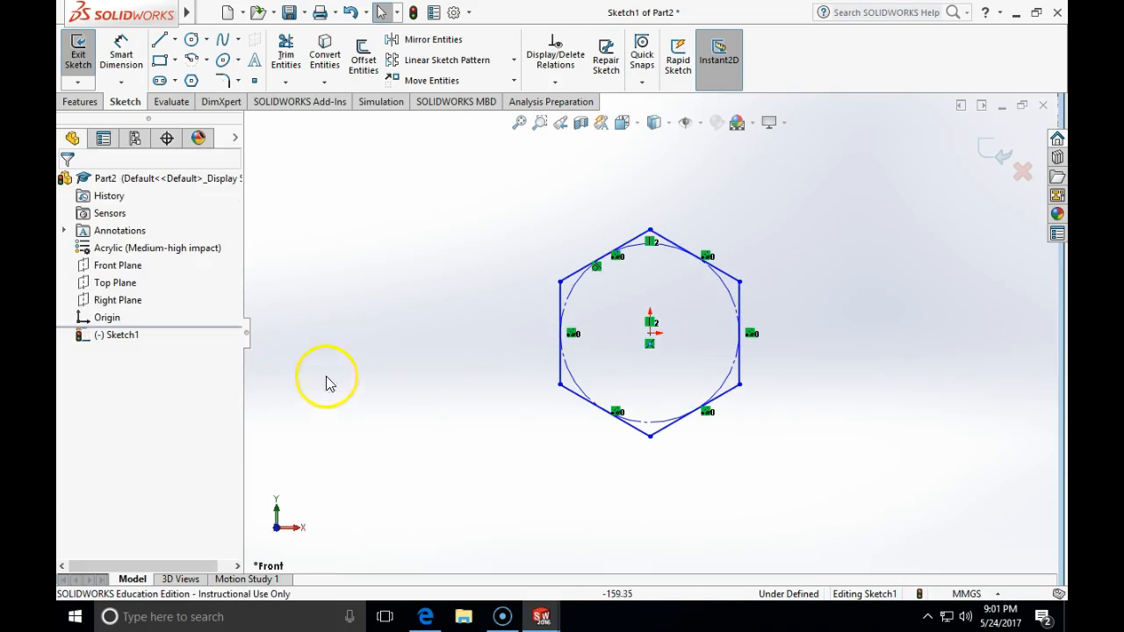
# - Dimension the hexagon's left vertical side to 80 mm
pyautogui.click(121, 54)
pyautogui.click(565, 302)
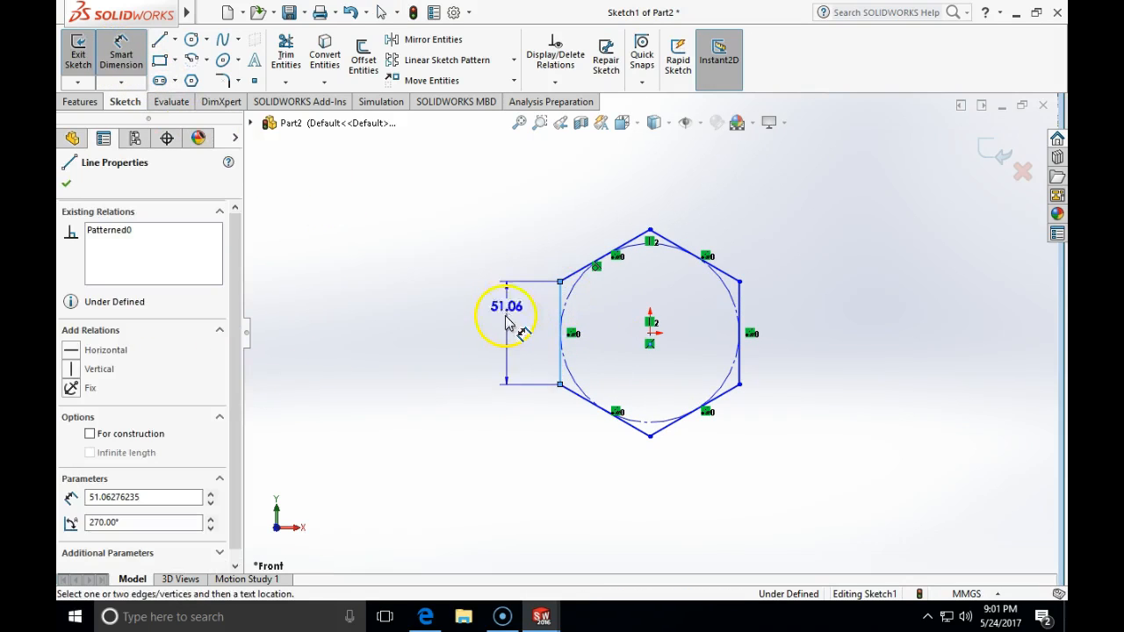
pyautogui.click(496, 331)
pyautogui.write('80')
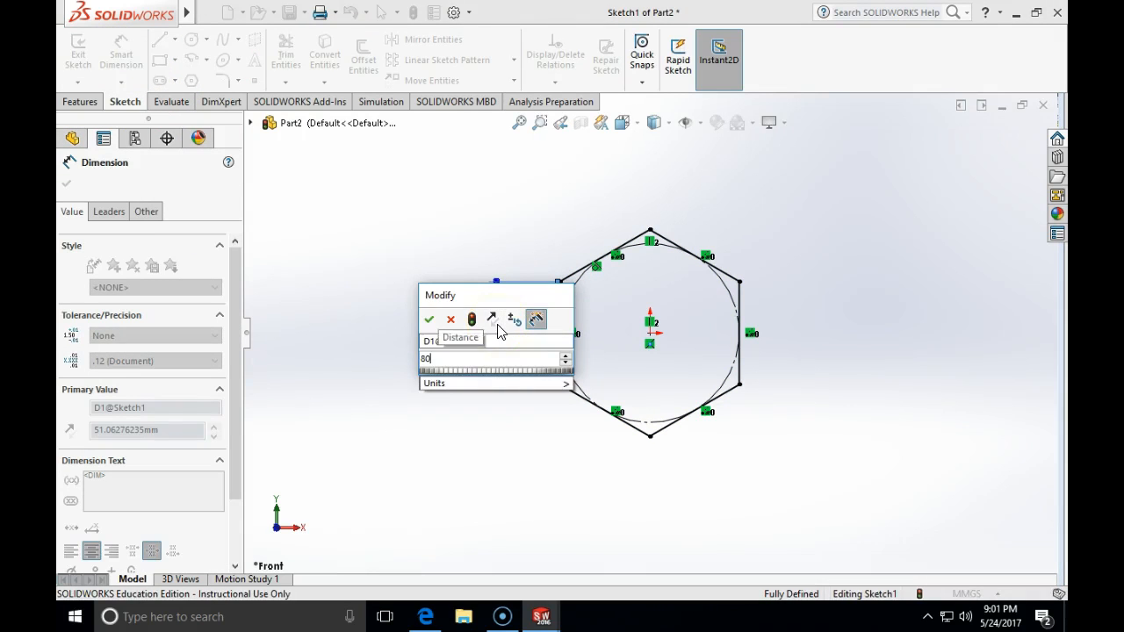
pyautogui.press('Return')
pyautogui.click(415, 376)
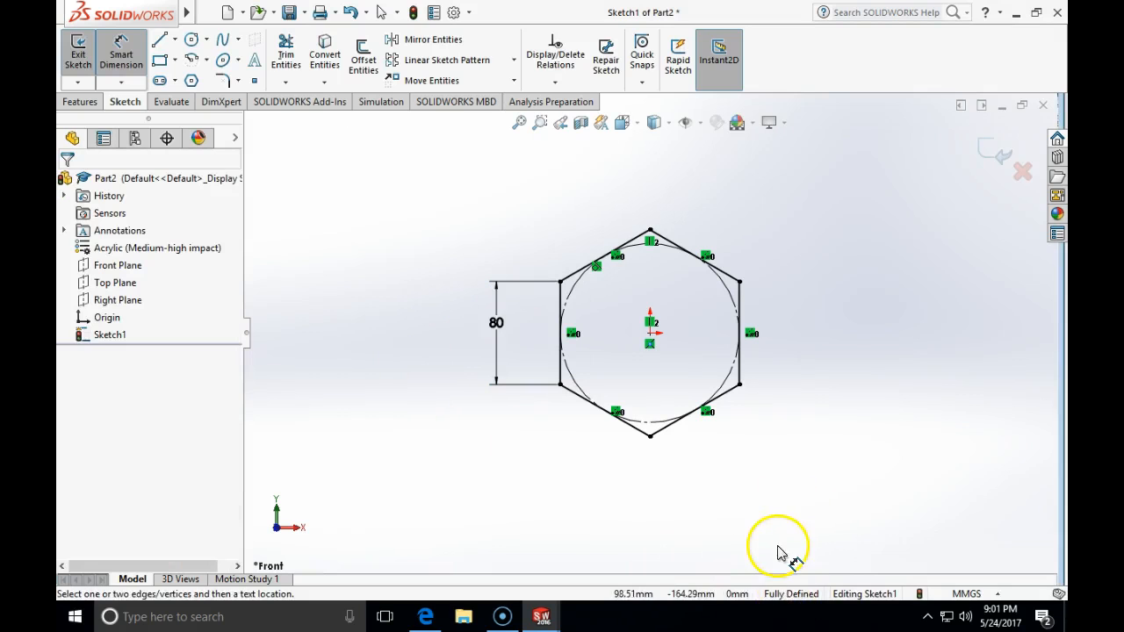
# - Check the plate drawing in the PDF, return to the Part2 window and extrude the hexagon sketch Blind to a depth of 5/16 in
pyautogui.click(425, 616)
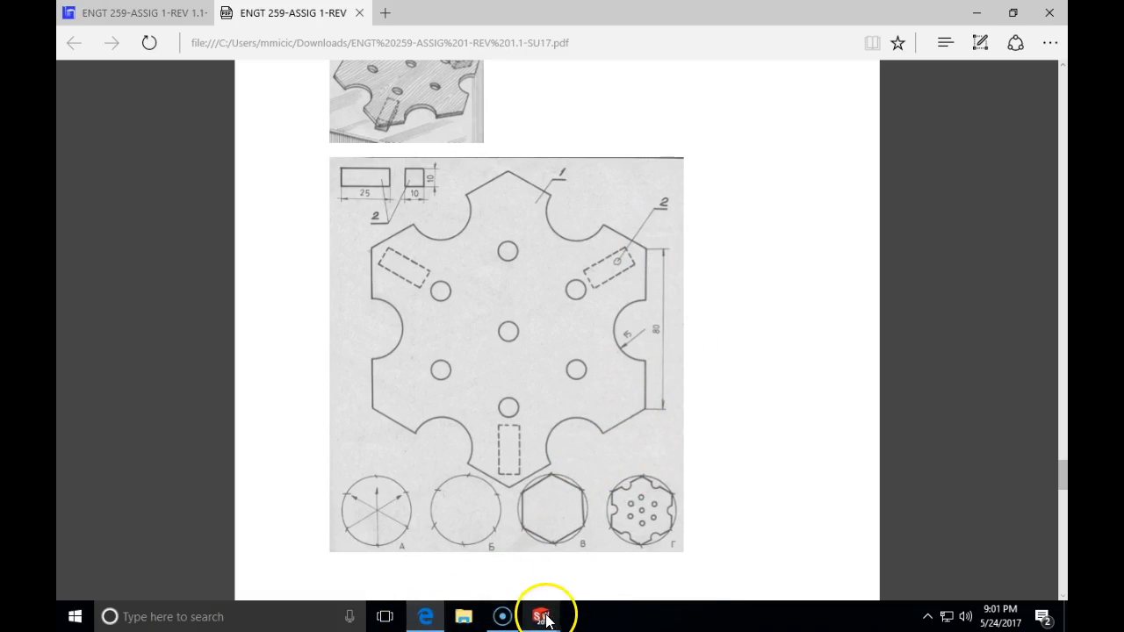
pyautogui.moveTo(544, 618)
pyautogui.click(575, 581)
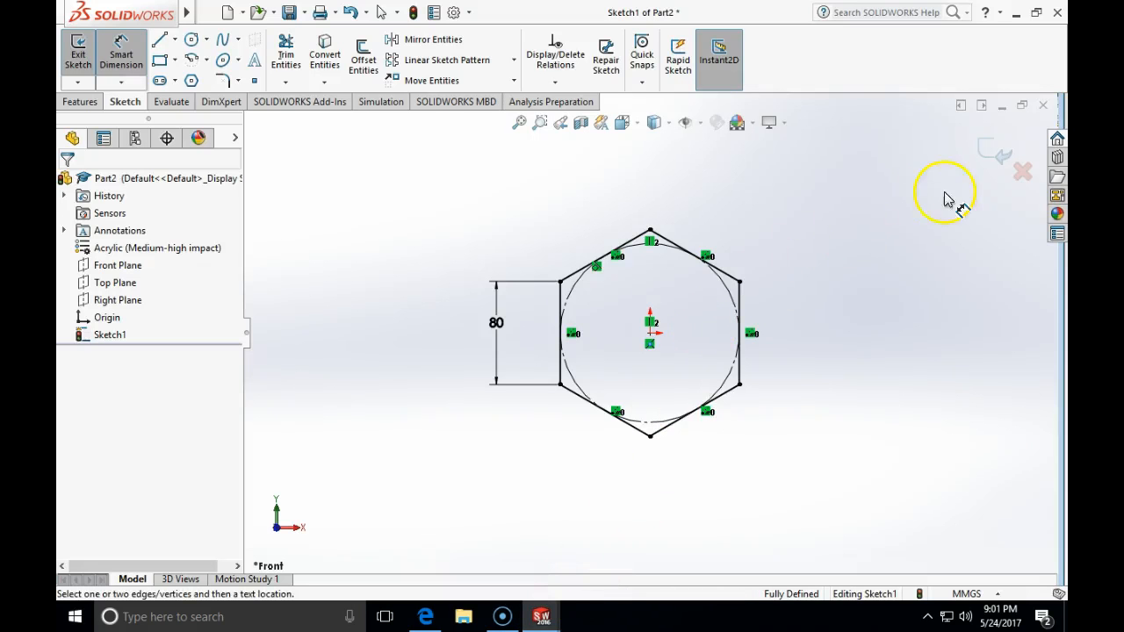
pyautogui.click(988, 150)
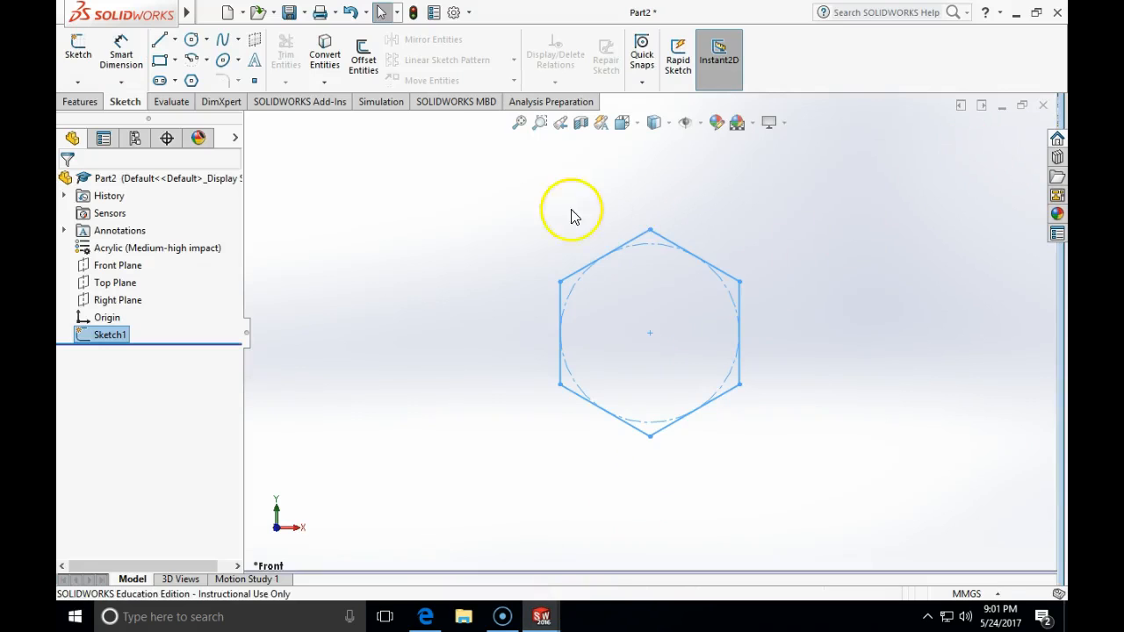
pyautogui.moveTo(528, 208); pyautogui.dragTo(528, 189, button='middle')
pyautogui.click(80, 102)
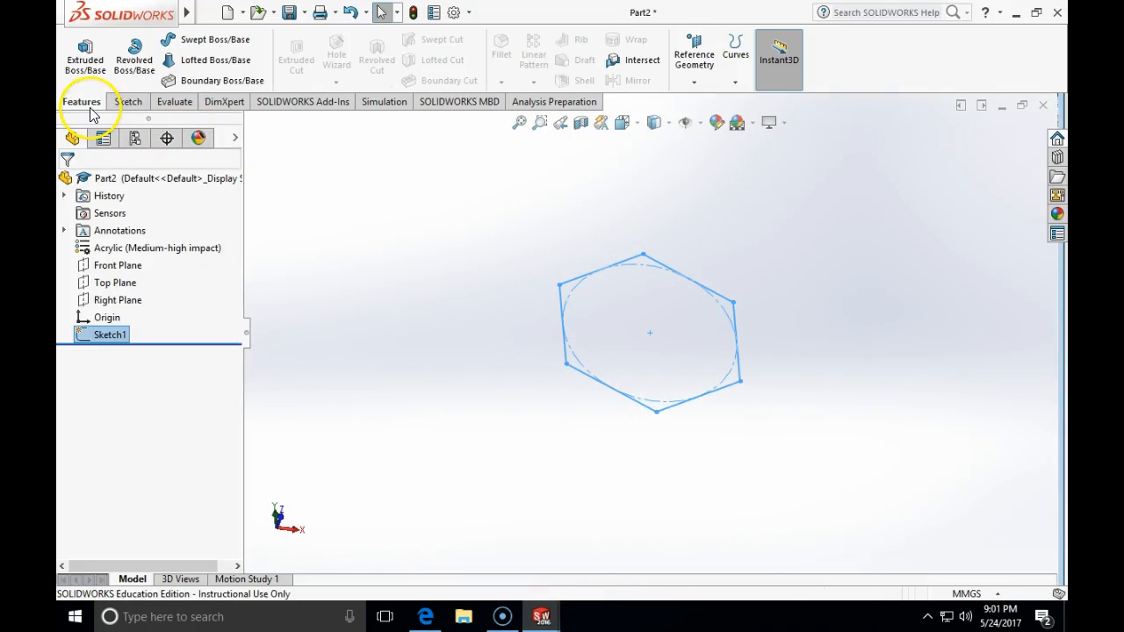
pyautogui.click(102, 88)
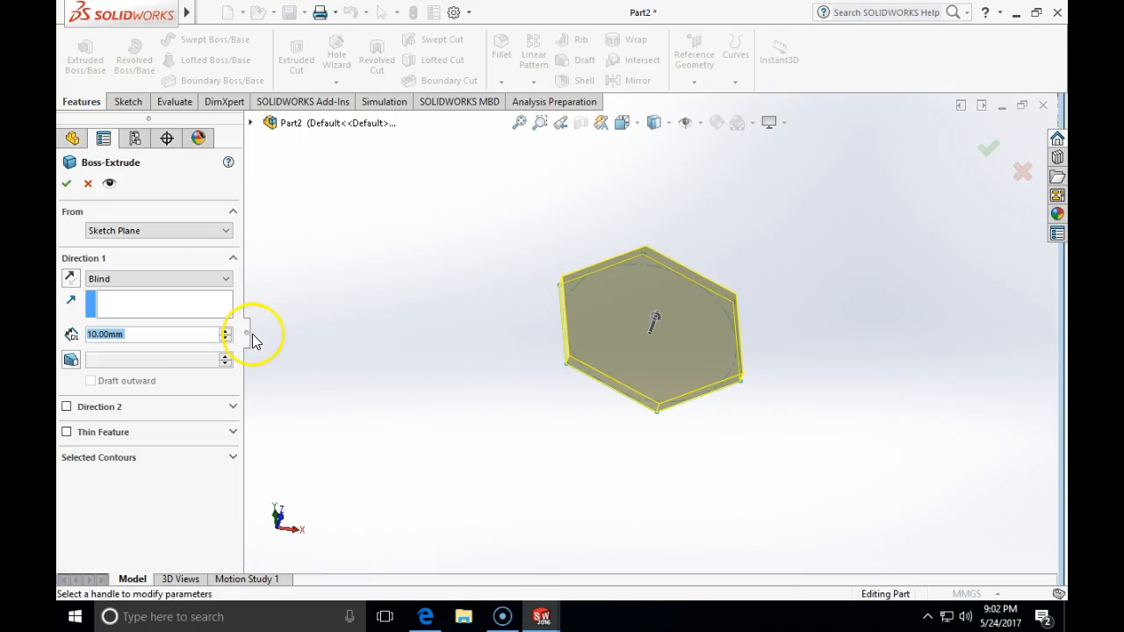
pyautogui.write('5/')
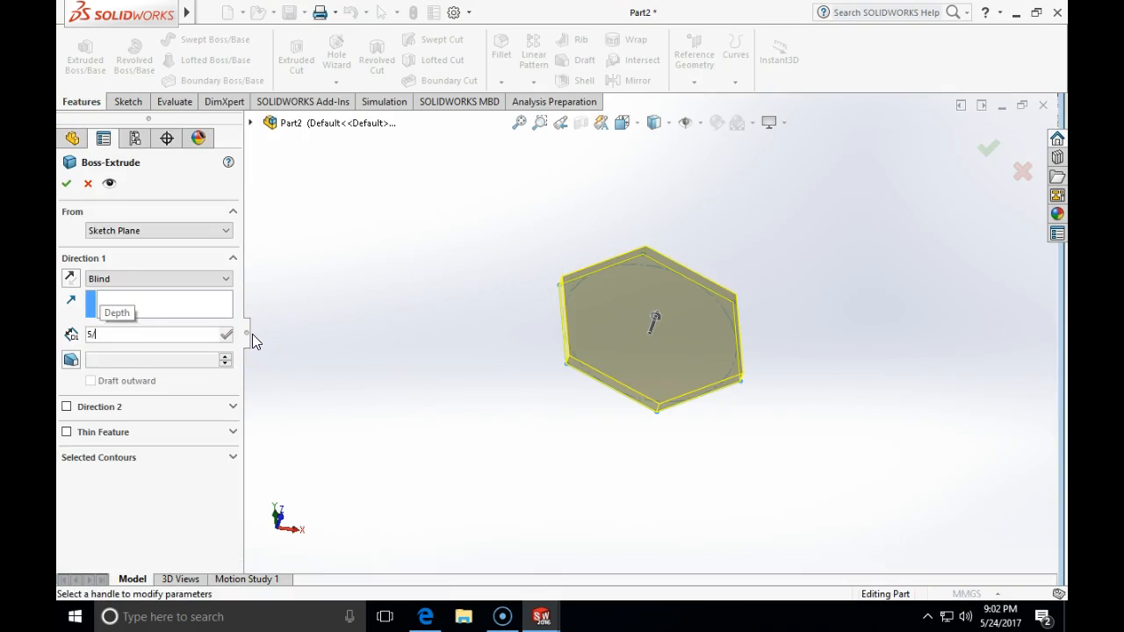
pyautogui.write('16in')
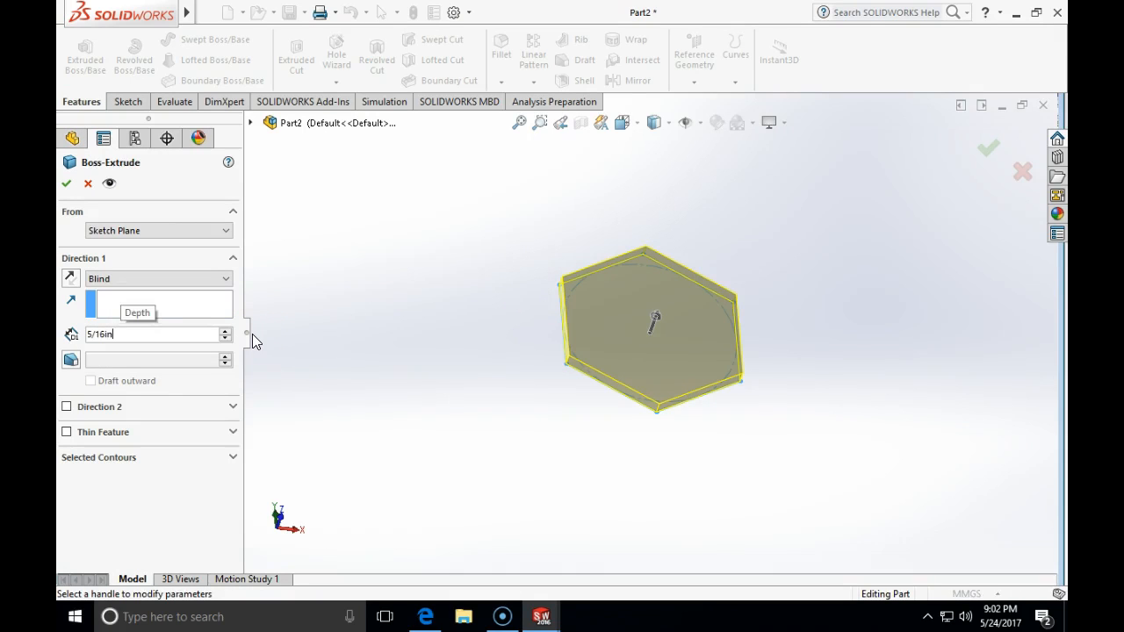
pyautogui.press('Return')
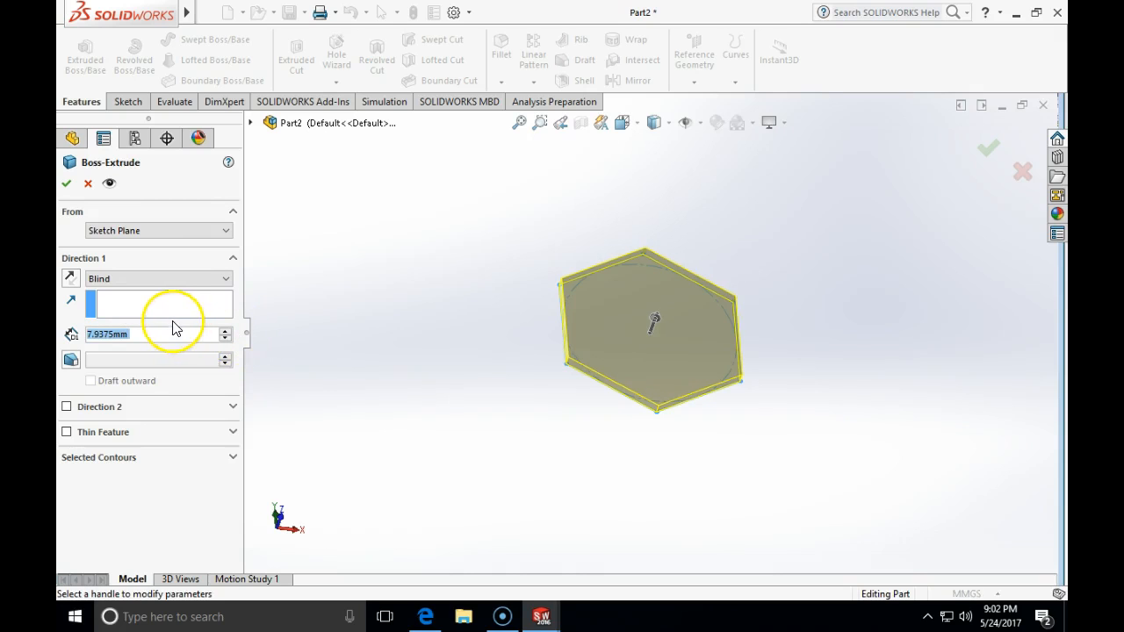
pyautogui.click(66, 185)
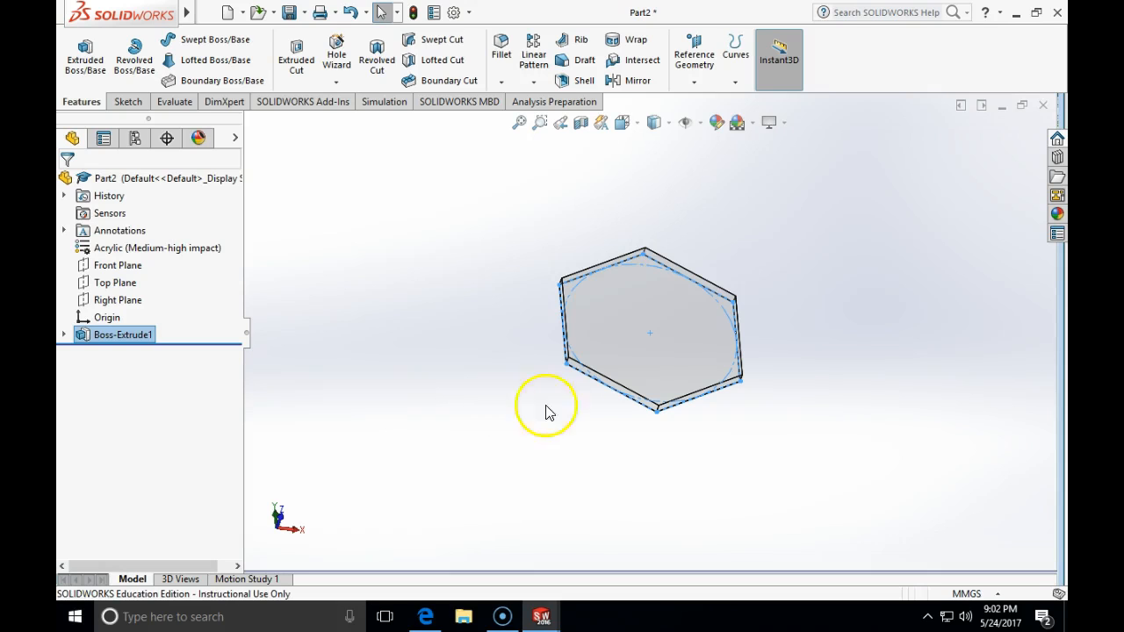
# - Review the plate's holes and edge cutouts in the PDF drawing and return to the Part2 window in SOLIDWORKS
pyautogui.click(426, 614)
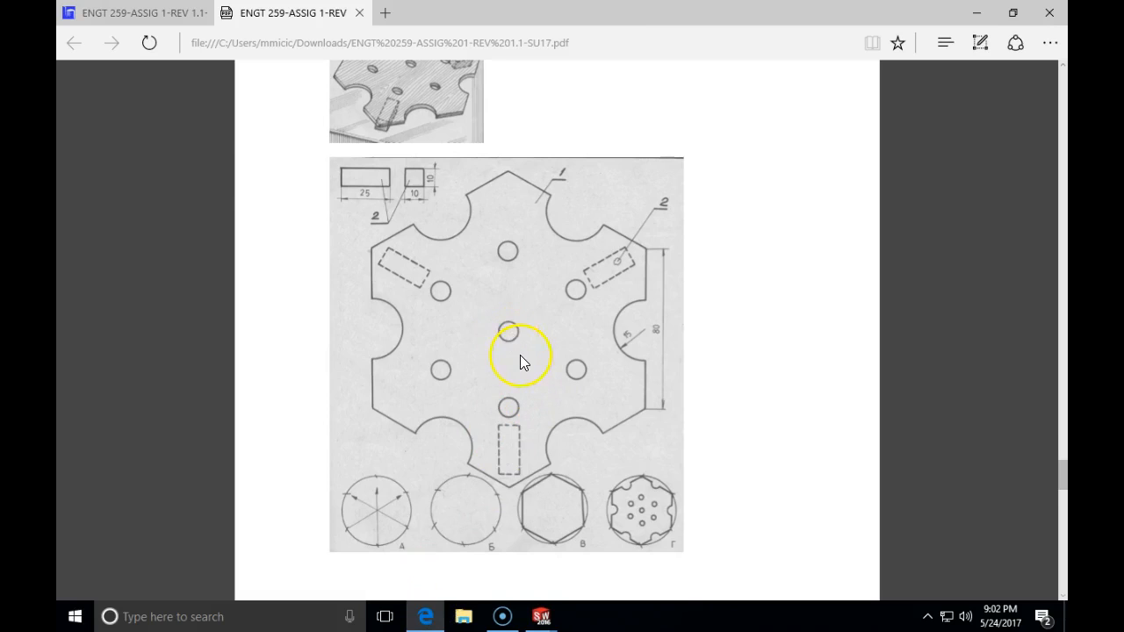
pyautogui.scroll(3, 520, 354)
pyautogui.scroll(-4, 520, 362)
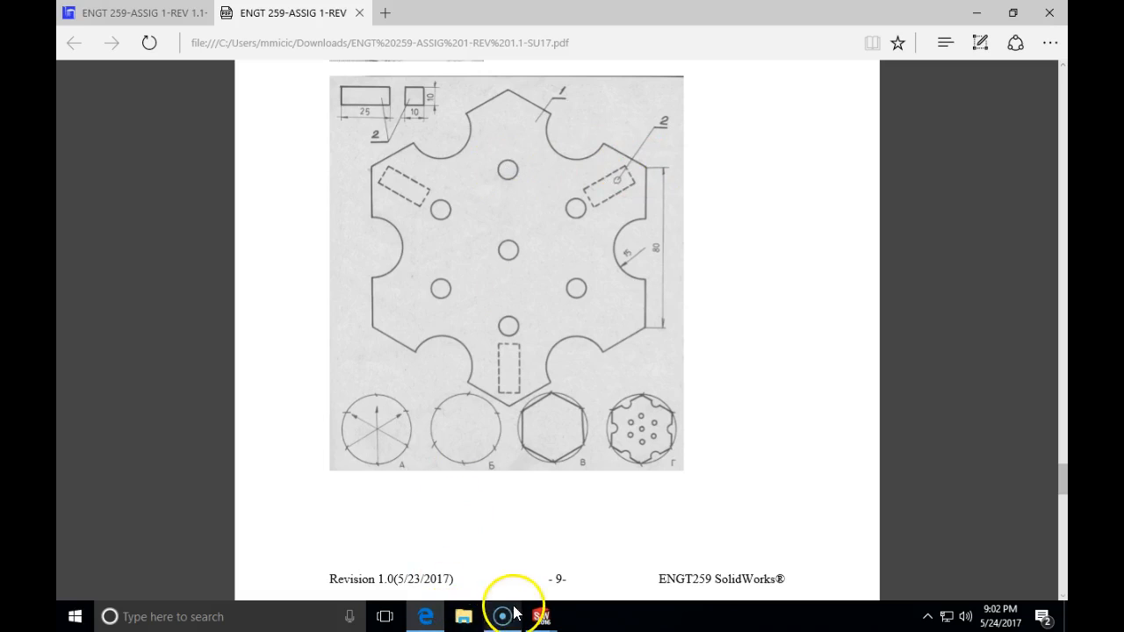
pyautogui.moveTo(537, 617)
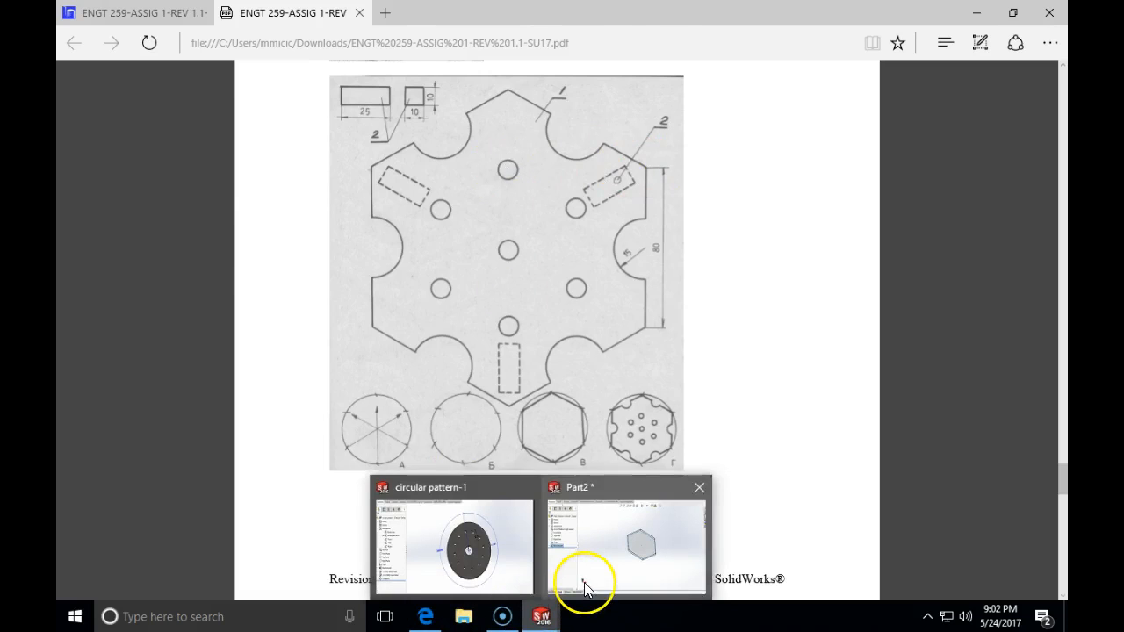
pyautogui.click(593, 553)
# - Start a Hole Wizard hole on the hexagonal plate using the ANSI Metric standard and the Dowel Holes type
pyautogui.moveTo(461, 198); pyautogui.dragTo(456, 308, button='middle')
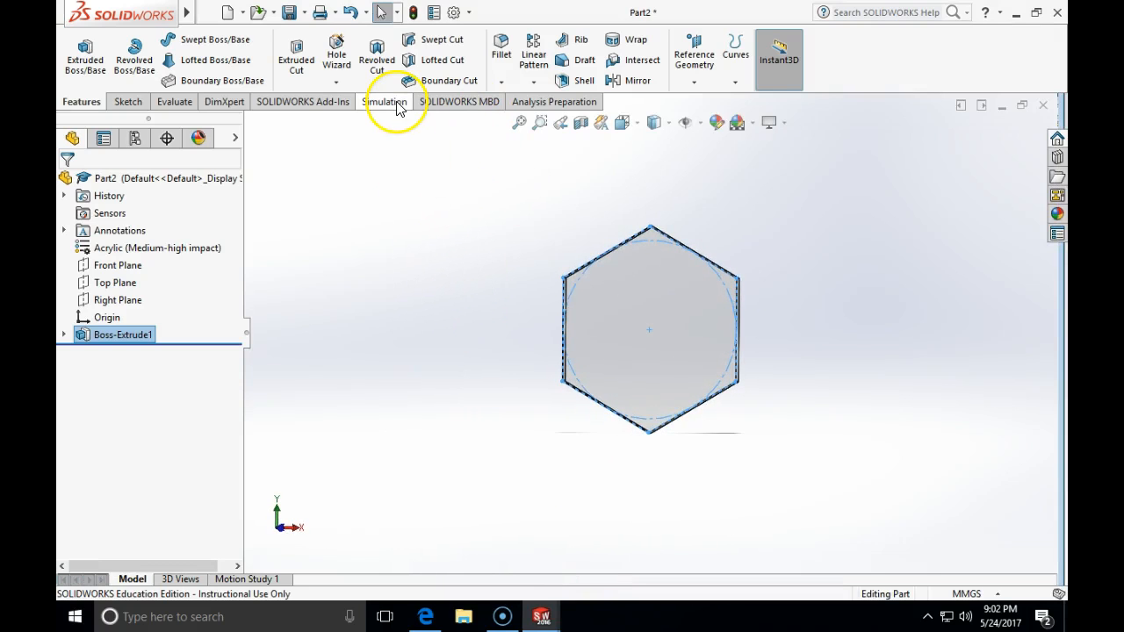
pyautogui.click(336, 71)
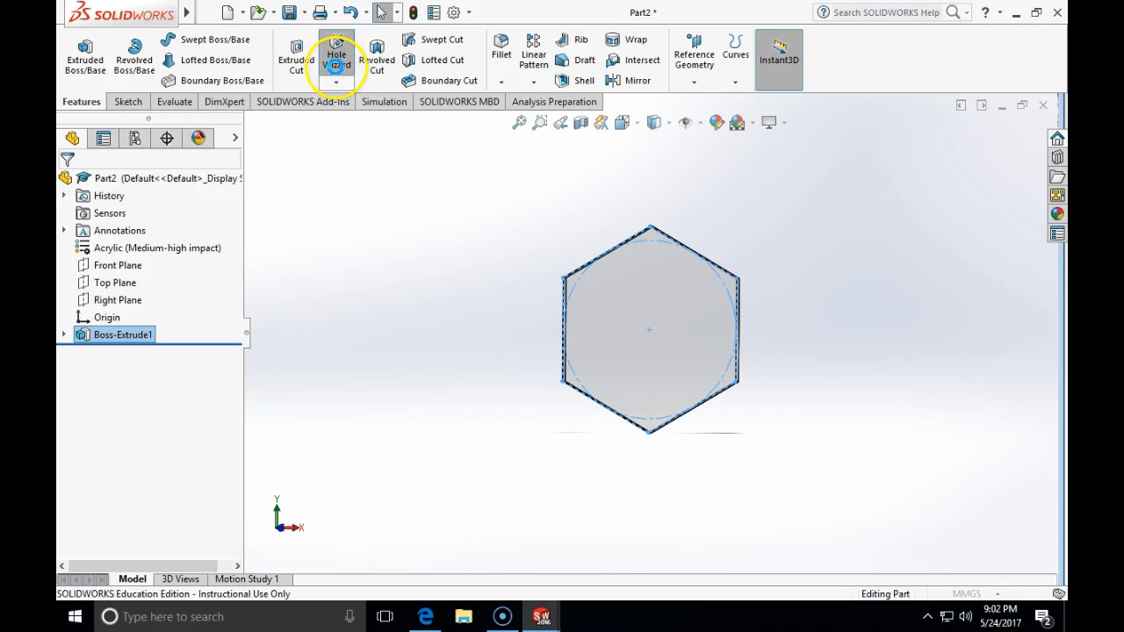
pyautogui.moveTo(239, 393); pyautogui.dragTo(243, 427)
pyautogui.click(211, 415)
pyautogui.click(131, 439)
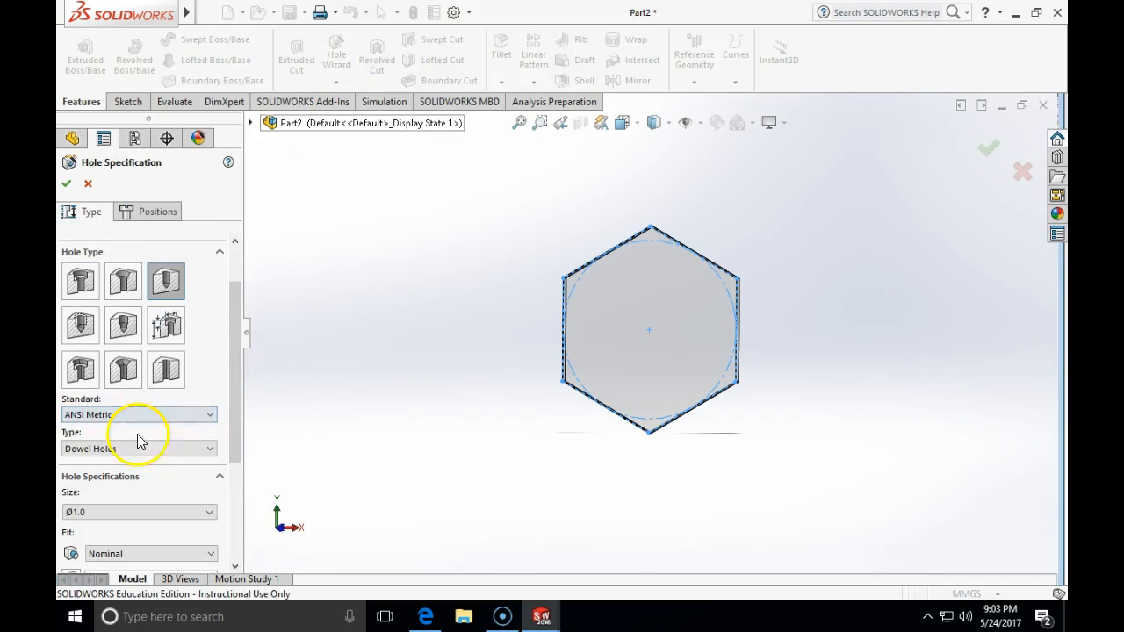
pyautogui.scroll(-3, 228, 404)
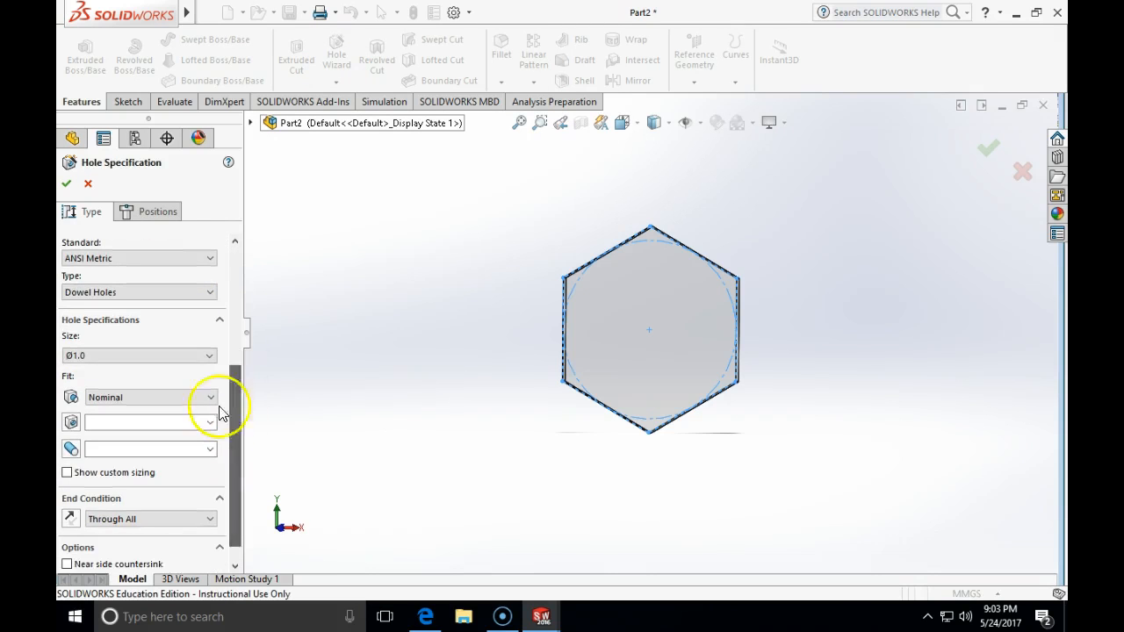
# - Set the dowel hole size to Ø5.0 and choose the plate's front face for positioning it
pyautogui.click(211, 355)
pyautogui.click(158, 448)
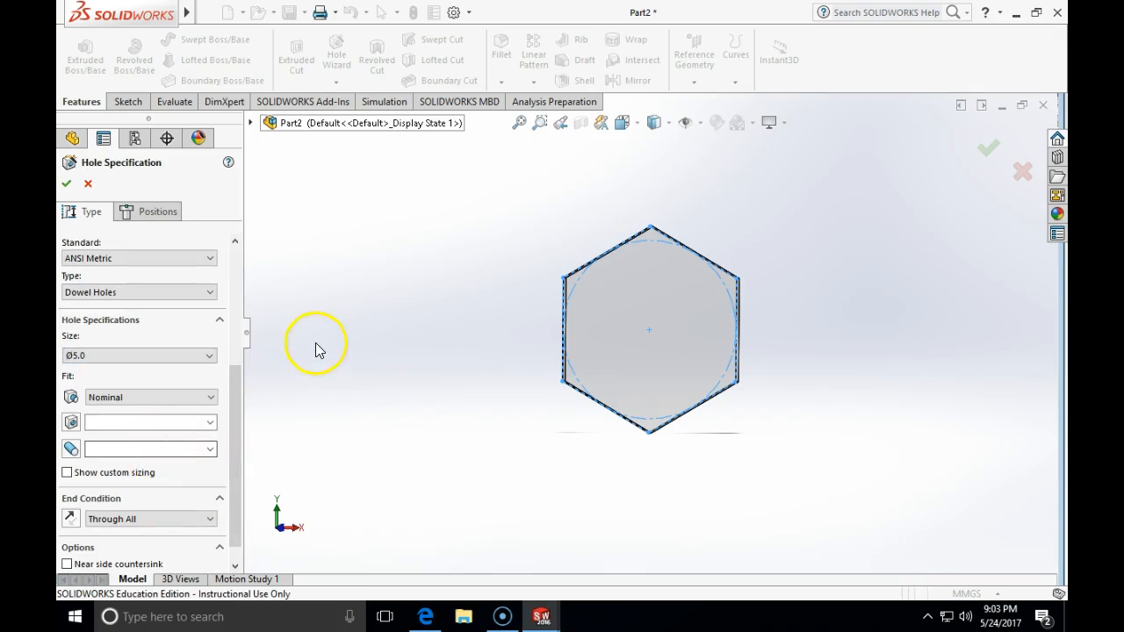
pyautogui.click(157, 213)
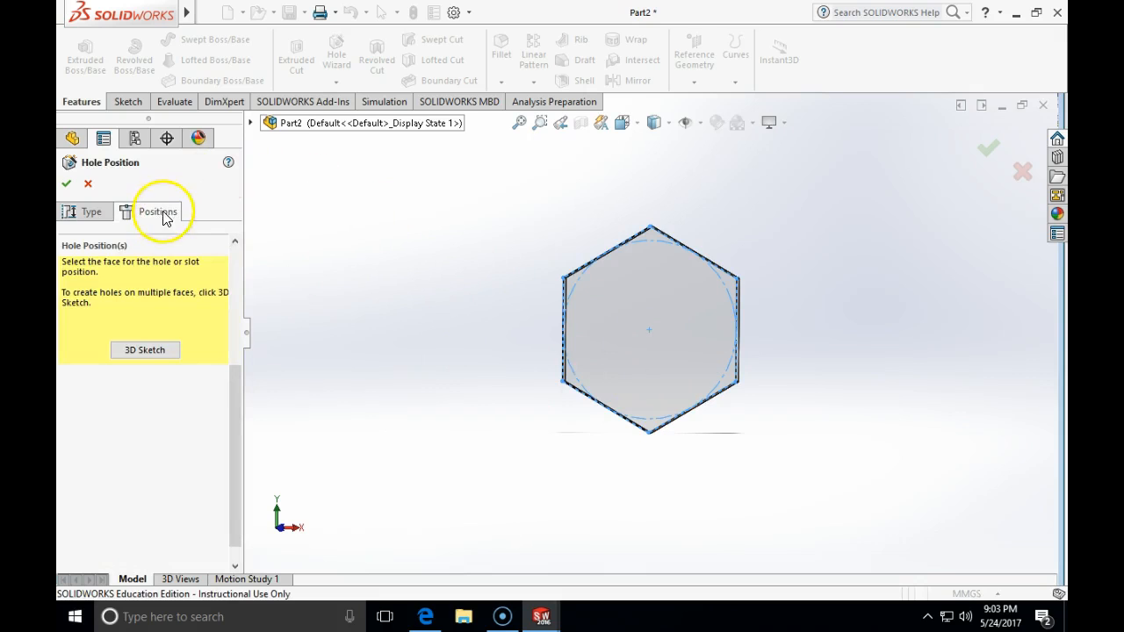
pyautogui.click(661, 322)
pyautogui.click(656, 336)
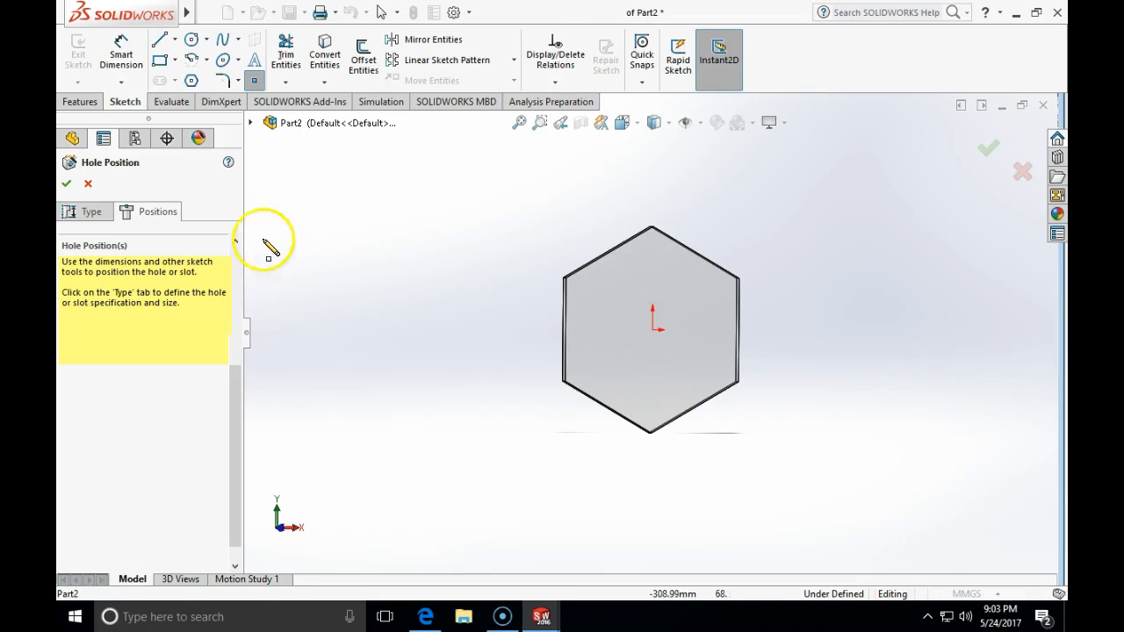
# - Return to the hole specification and set the dowel hole size to Ø10.0
pyautogui.click(85, 212)
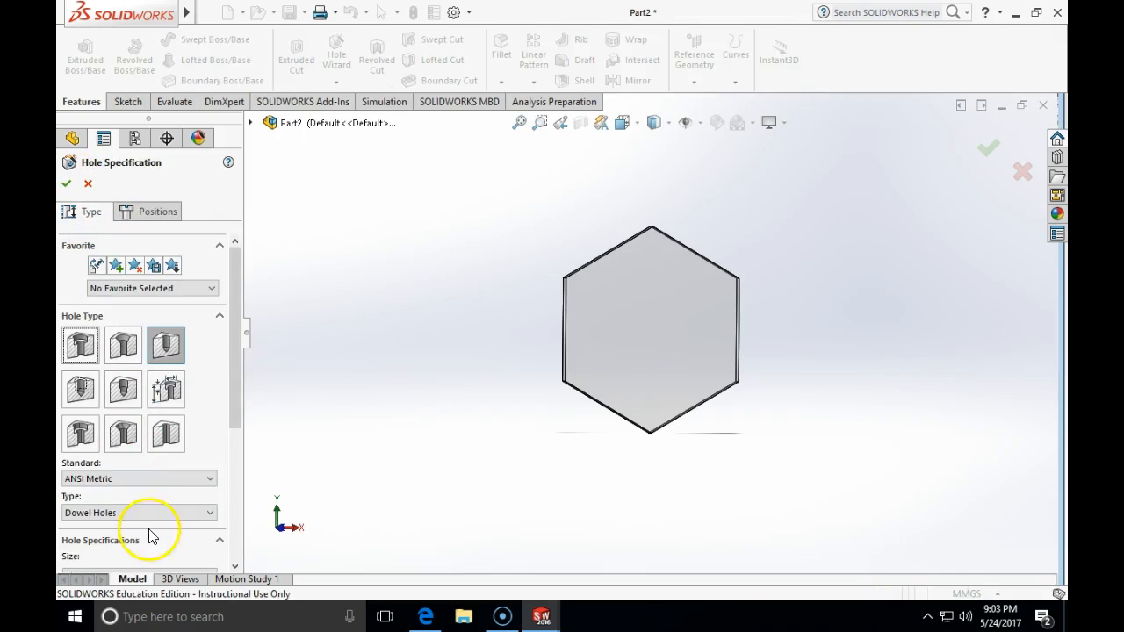
pyautogui.moveTo(240, 384); pyautogui.dragTo(244, 463)
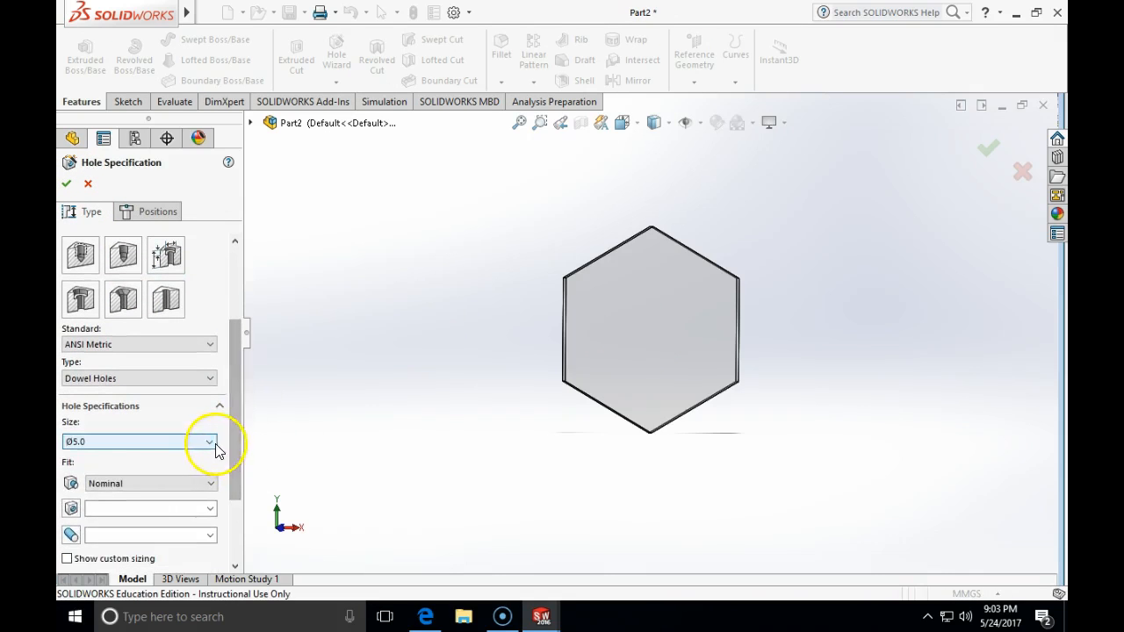
pyautogui.click(203, 441)
pyautogui.click(134, 533)
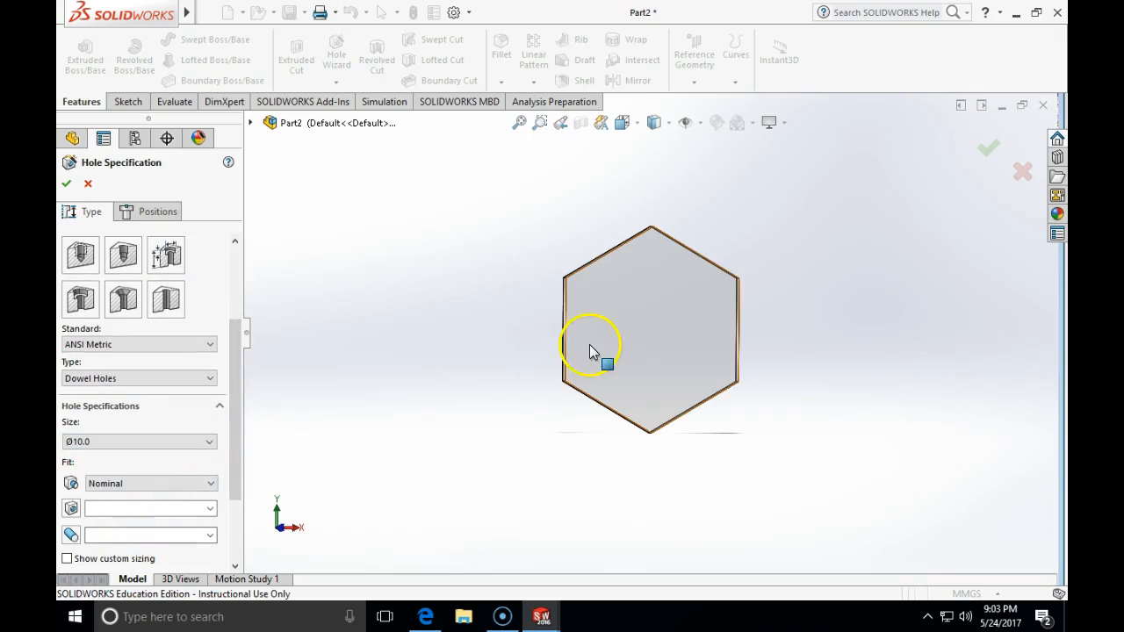
# - Place the dowel hole at the origin on the plate's front face, delete the extra point above it and finish the hole
pyautogui.click(134, 220)
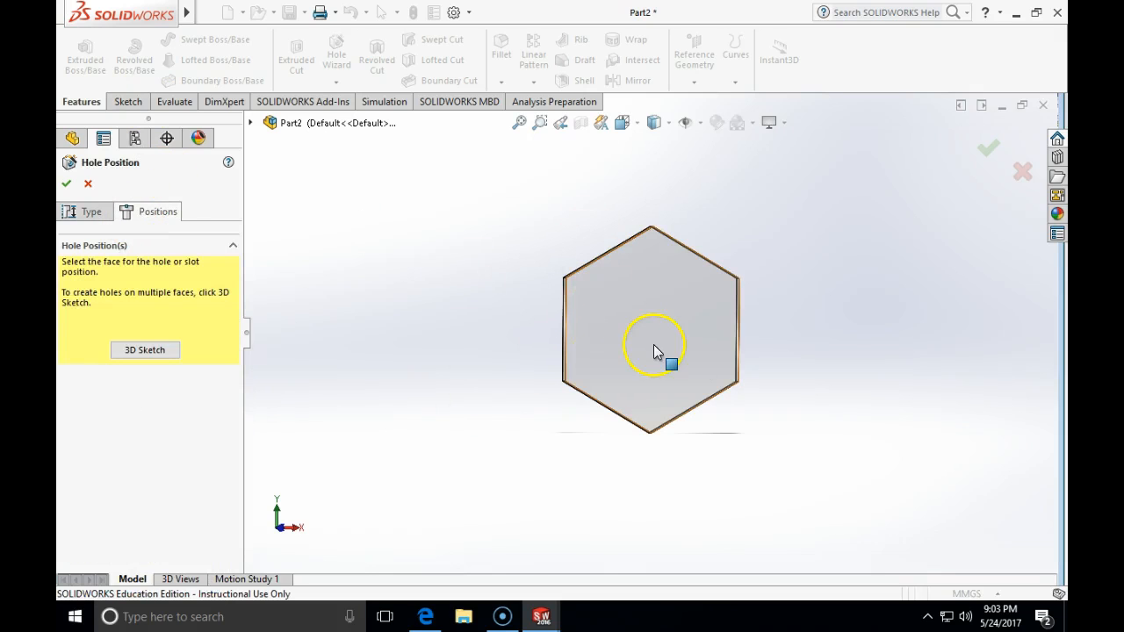
pyautogui.click(652, 332)
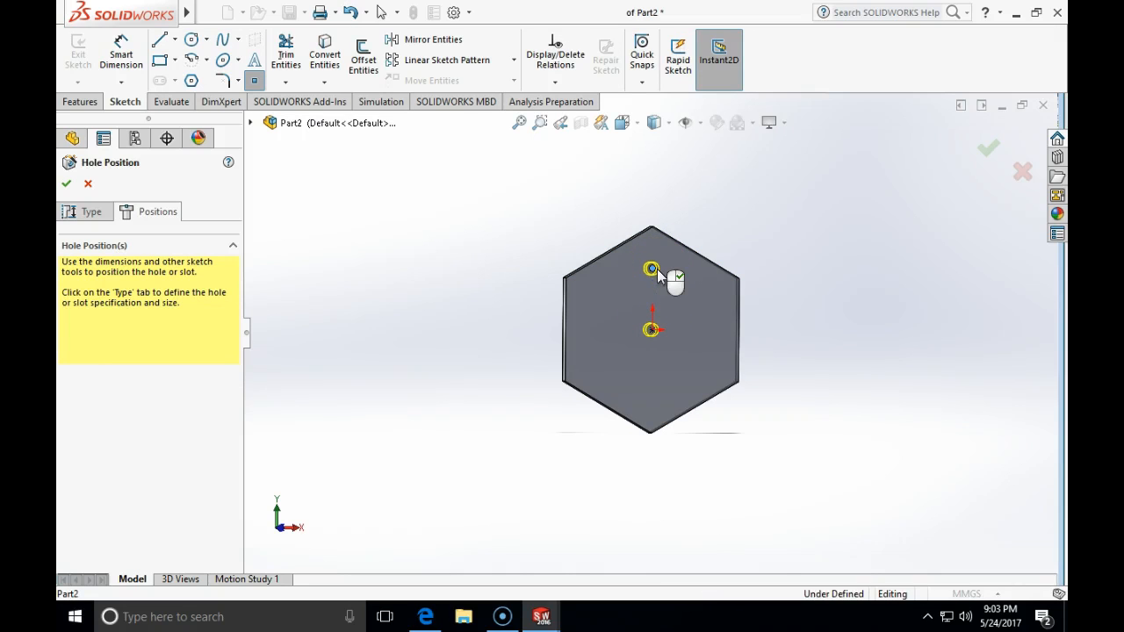
pyautogui.press('Escape')
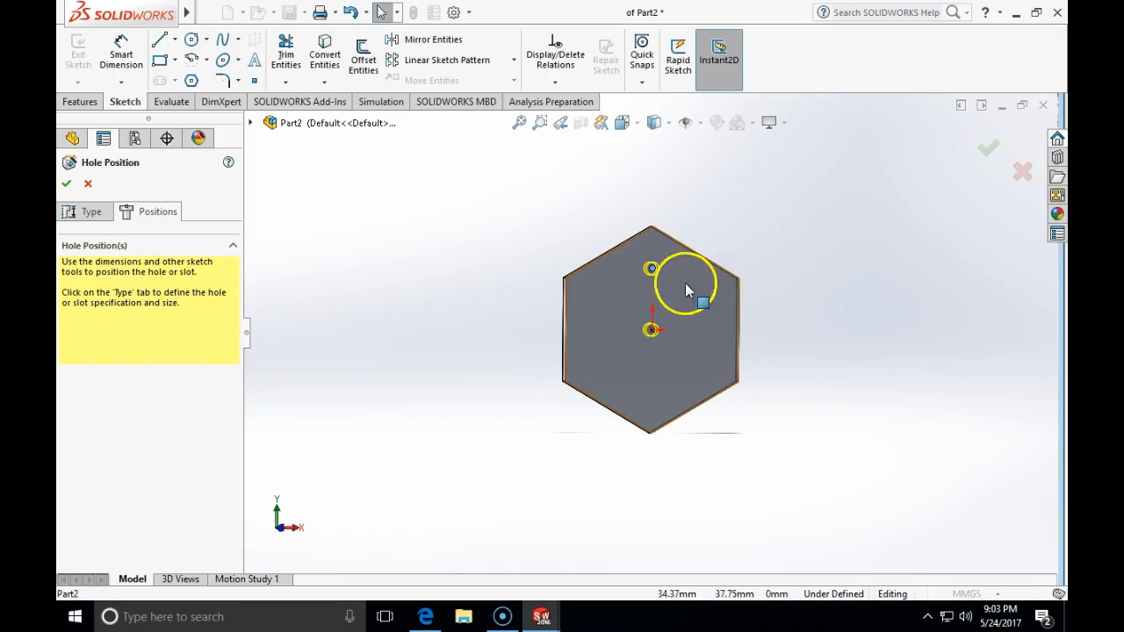
pyautogui.click(651, 269)
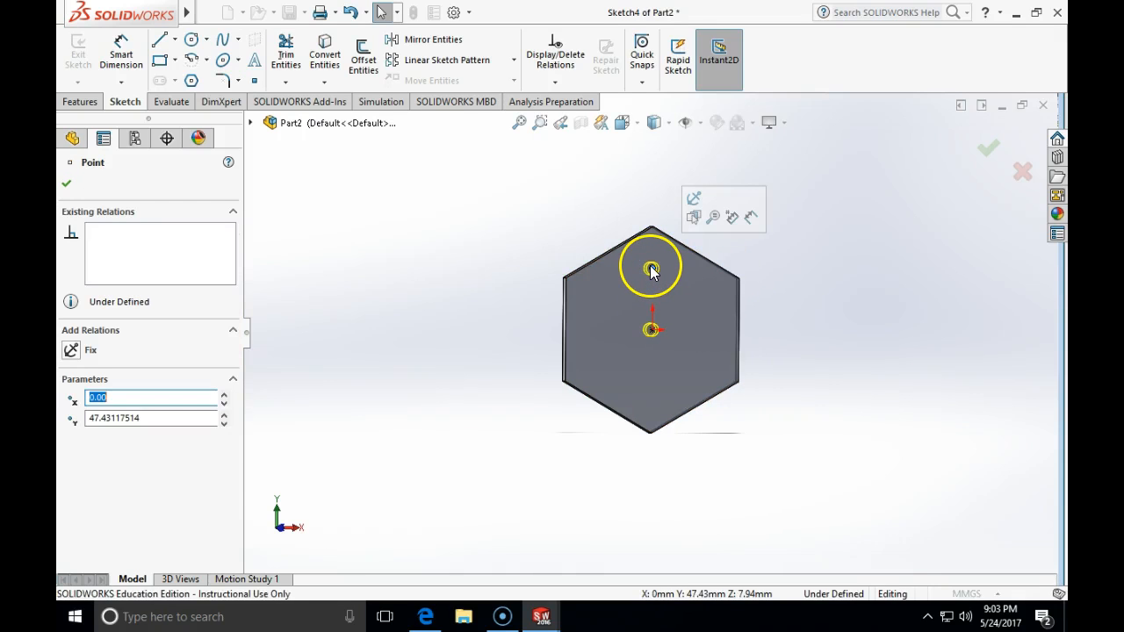
pyautogui.press('Escape')
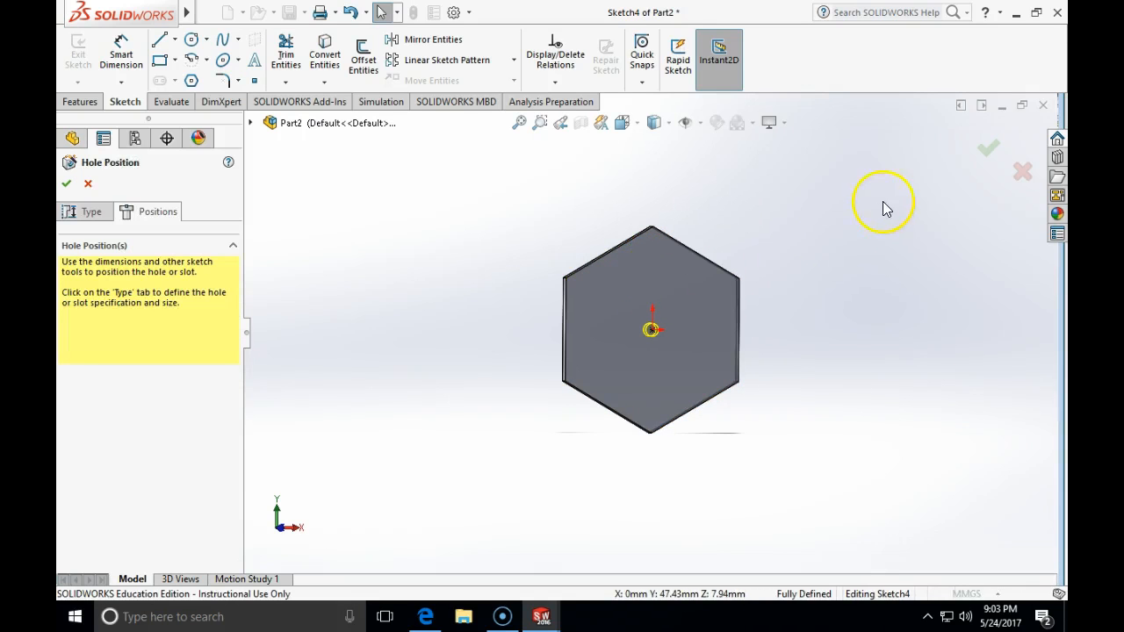
pyautogui.click(987, 154)
# - Start a second dowel hole on the plate's front face and place its point about 43 mm above the central hole
pyautogui.moveTo(728, 289)
pyautogui.mouseDown(button='middle')
pyautogui.moveTo(752, 146)
pyautogui.moveTo(718, 226)
pyautogui.moveTo(717, 271)
pyautogui.mouseUp(button='middle')
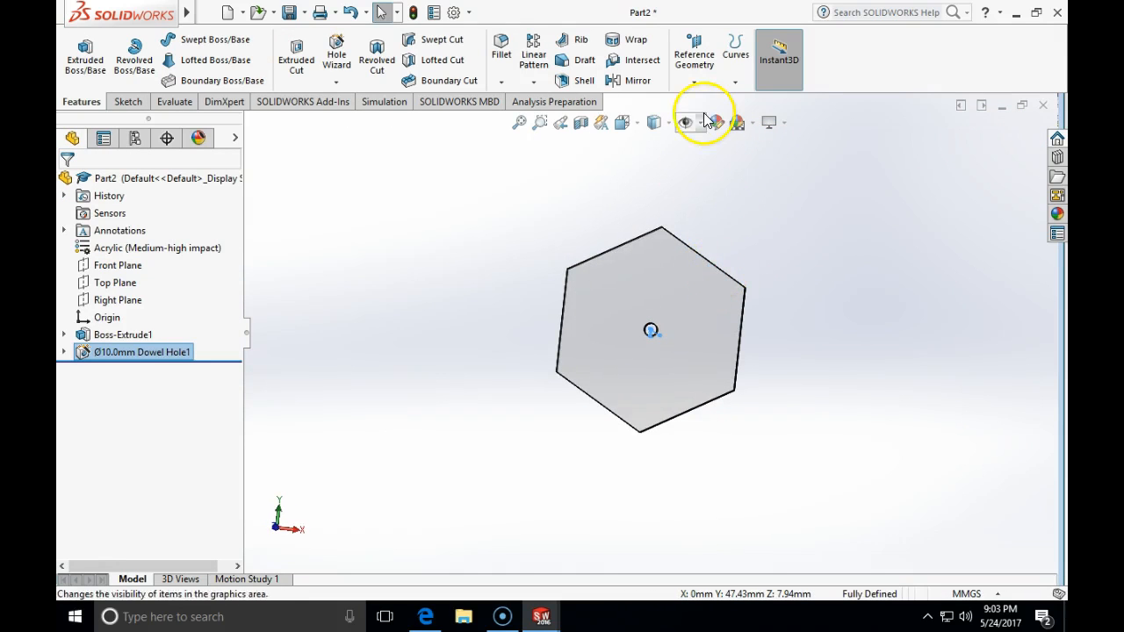
pyautogui.click(333, 70)
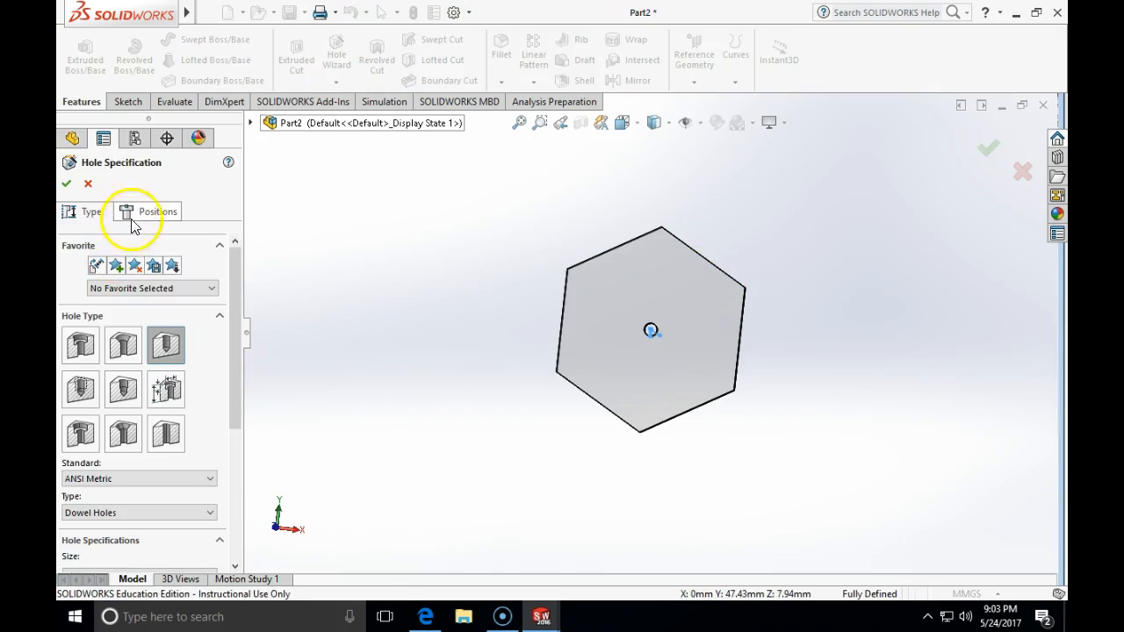
pyautogui.click(136, 214)
pyautogui.click(647, 291)
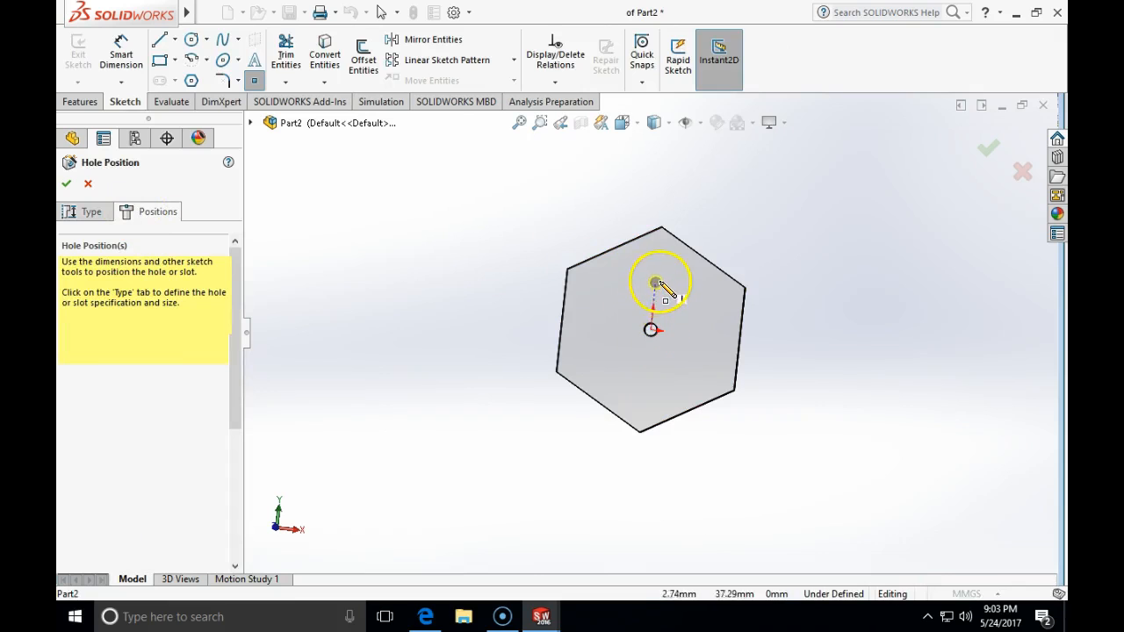
pyautogui.click(657, 275)
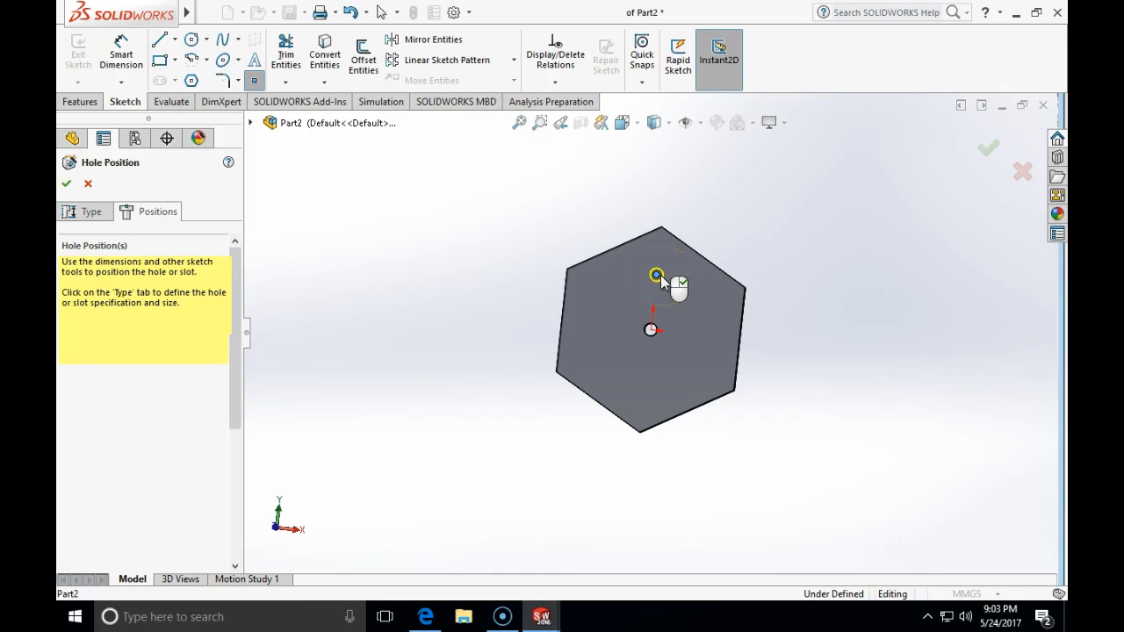
pyautogui.press('Escape')
# - Add a Vertical relation between the second hole's point and the origin
pyautogui.click(657, 275)
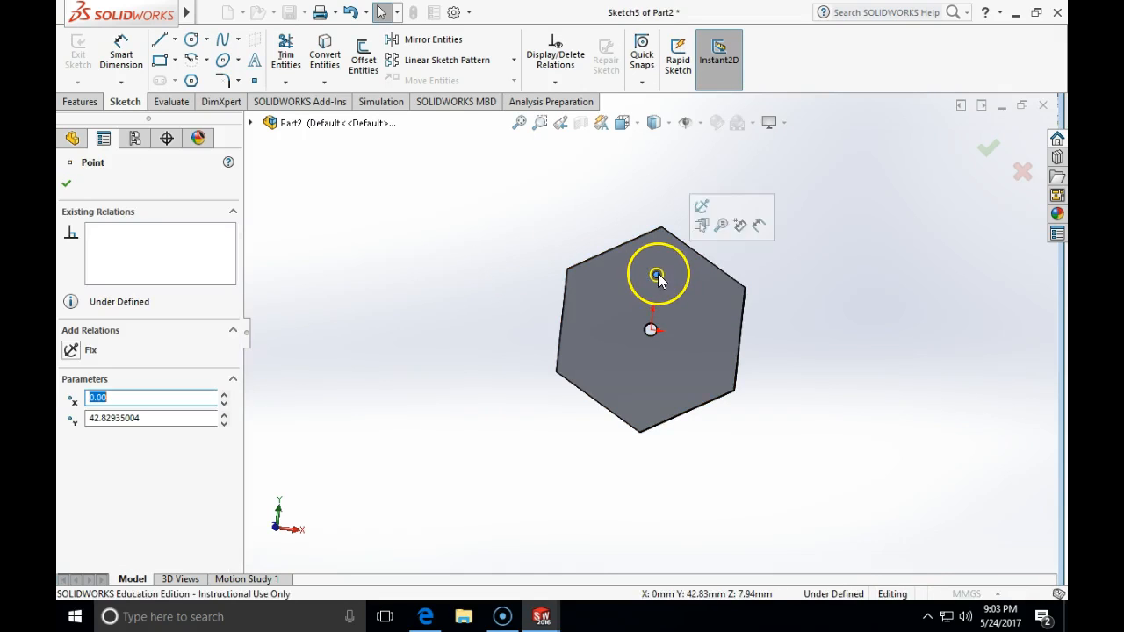
pyautogui.keyDown('ctrl'); pyautogui.click(651, 331); pyautogui.keyUp('ctrl')
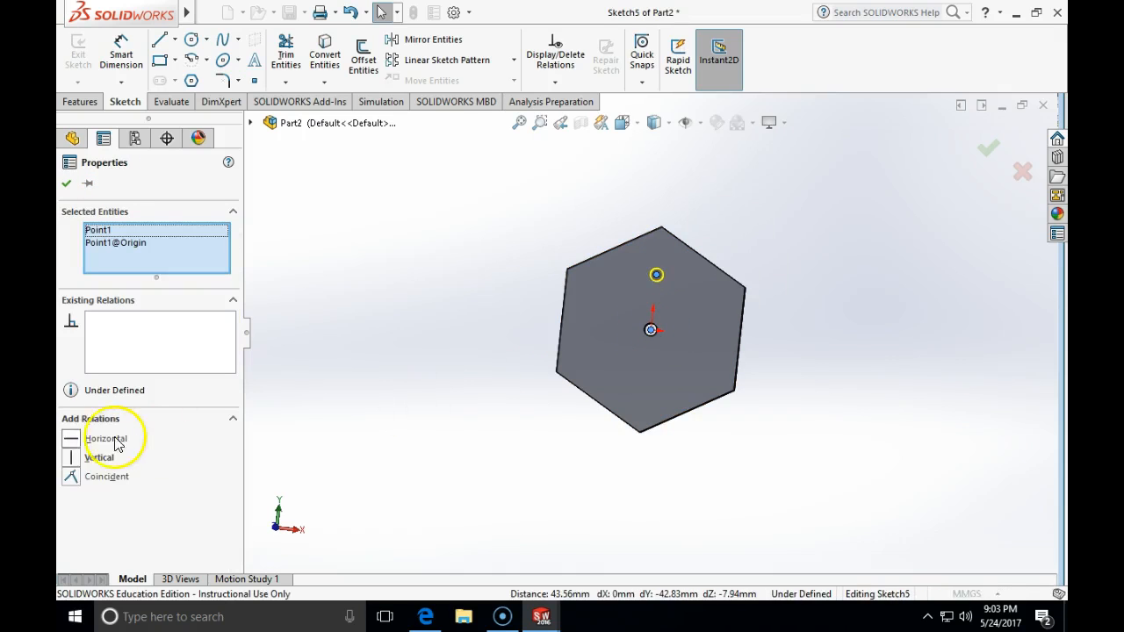
pyautogui.click(386, 340)
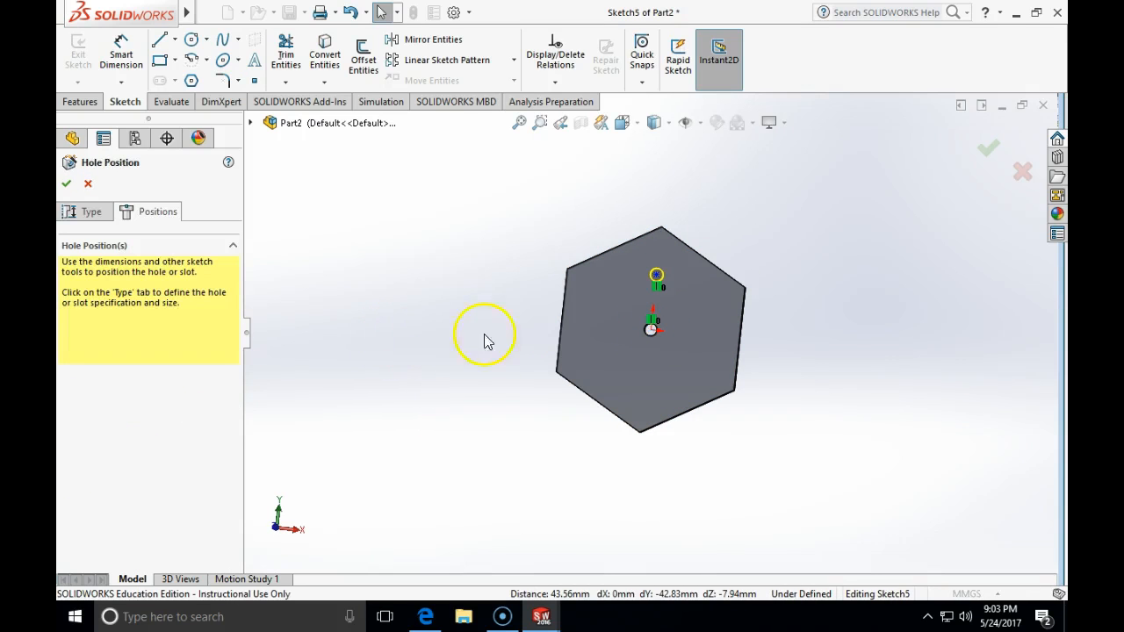
# - Make the second hole's point Horizontal with the hexagon's upper-right vertex and finish the hole
pyautogui.click(744, 289)
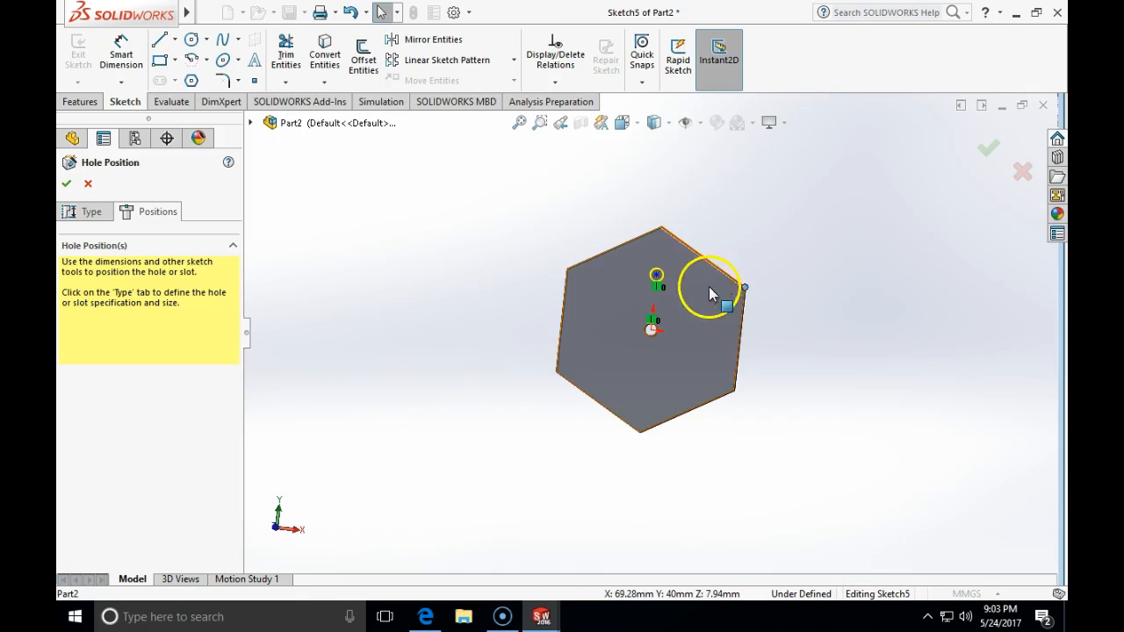
pyautogui.keyDown('ctrl'); pyautogui.click(657, 276); pyautogui.keyUp('ctrl')
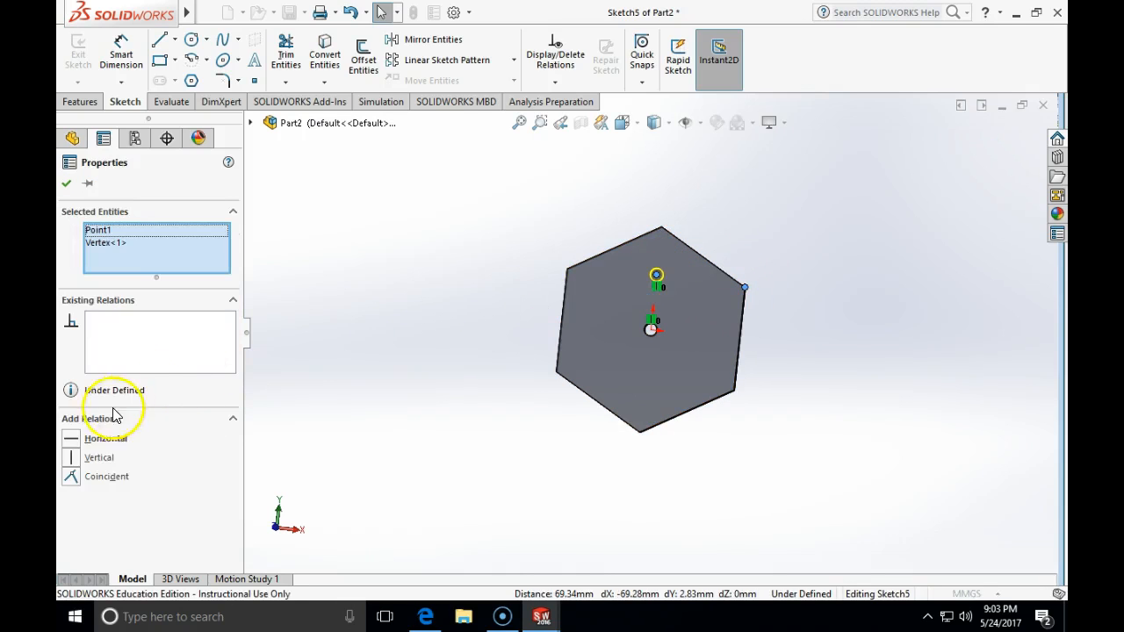
pyautogui.click(76, 438)
pyautogui.click(392, 392)
pyautogui.moveTo(609, 307); pyautogui.dragTo(773, 277, button='middle')
pyautogui.click(989, 151)
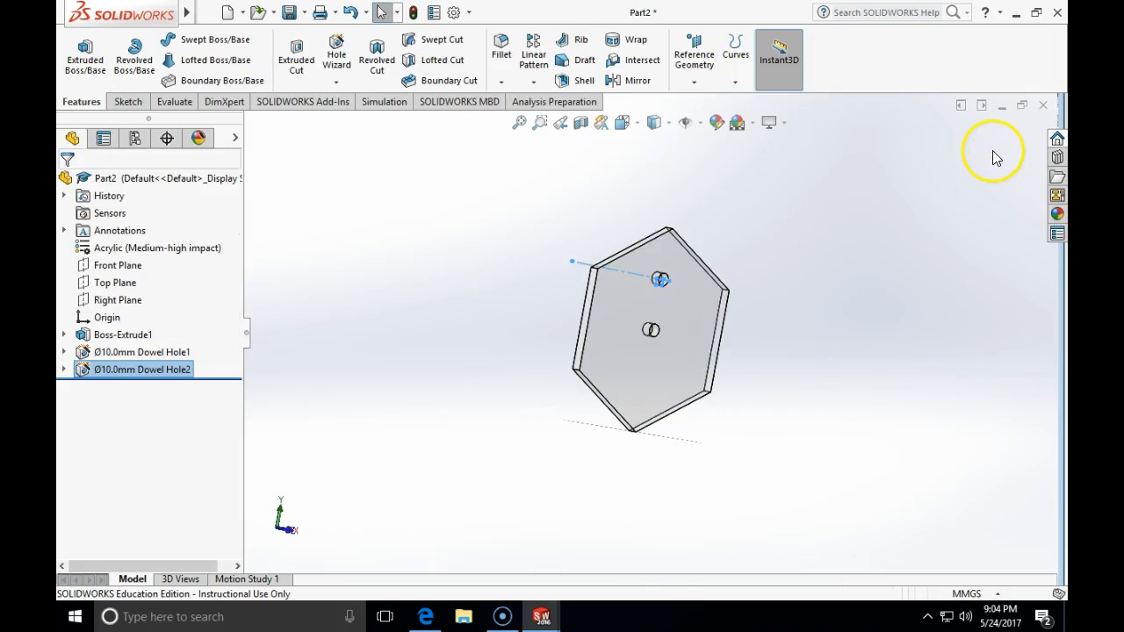
# - On the plate's front face, sketch a circle about 51 mm in diameter centred on the midpoint of the hexagon's upper-right edge
pyautogui.moveTo(880, 318); pyautogui.dragTo(840, 271, button='middle')
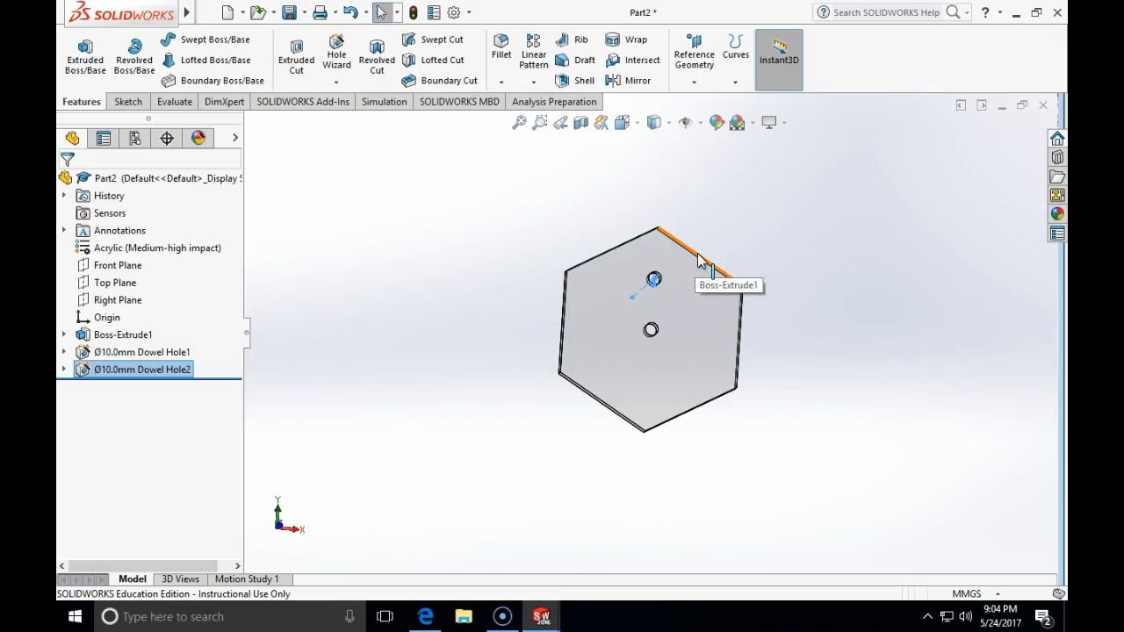
pyautogui.click(131, 101)
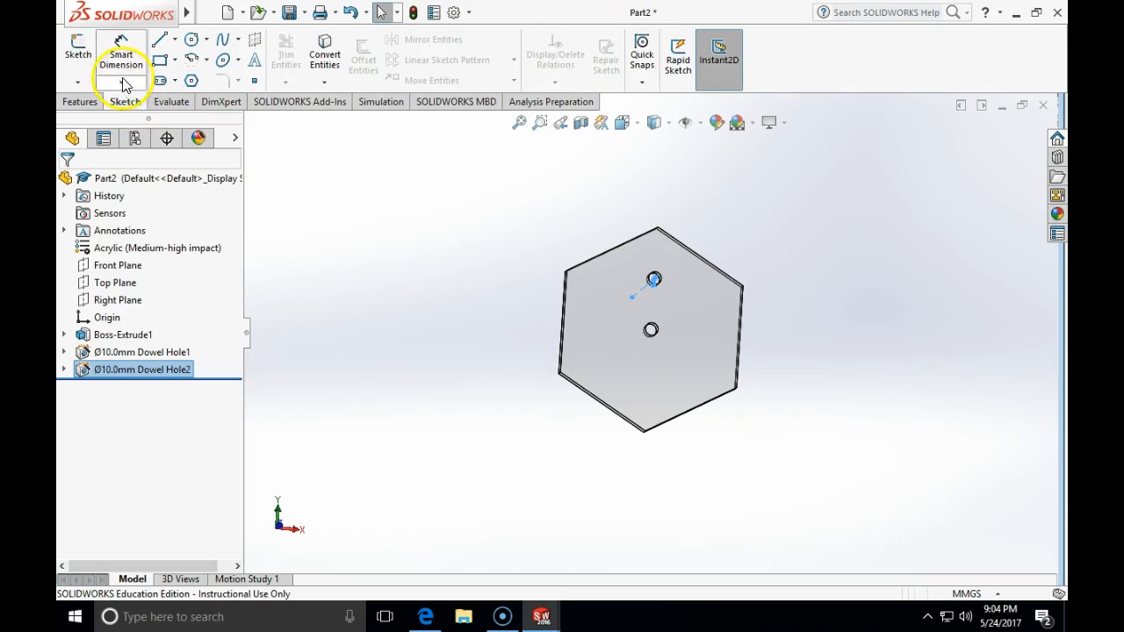
pyautogui.click(79, 51)
pyautogui.click(682, 283)
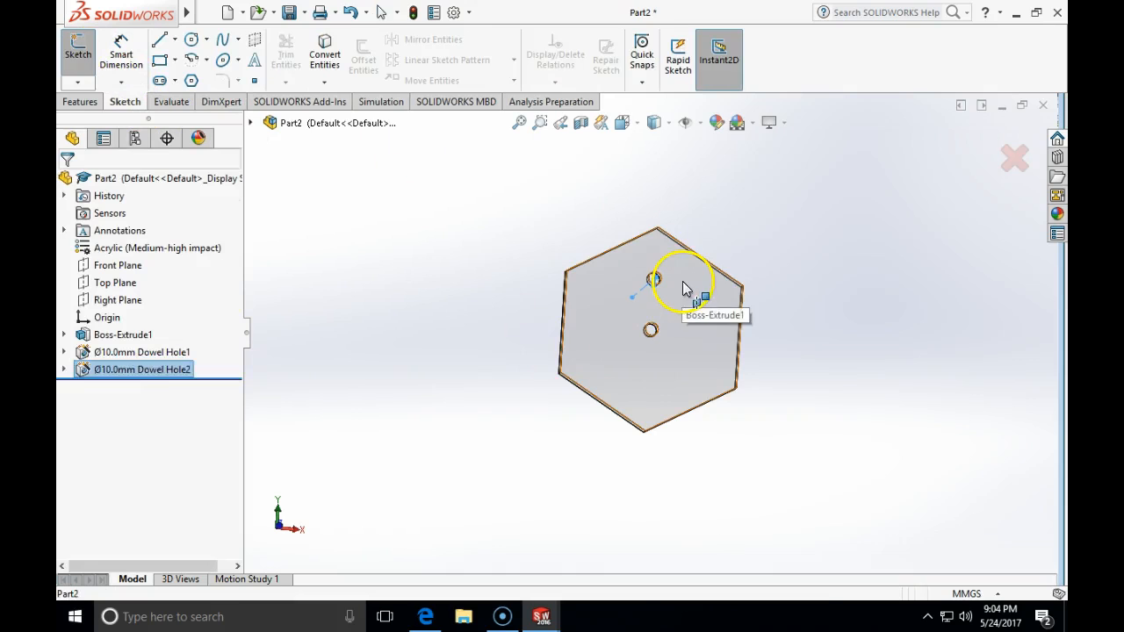
pyautogui.click(191, 40)
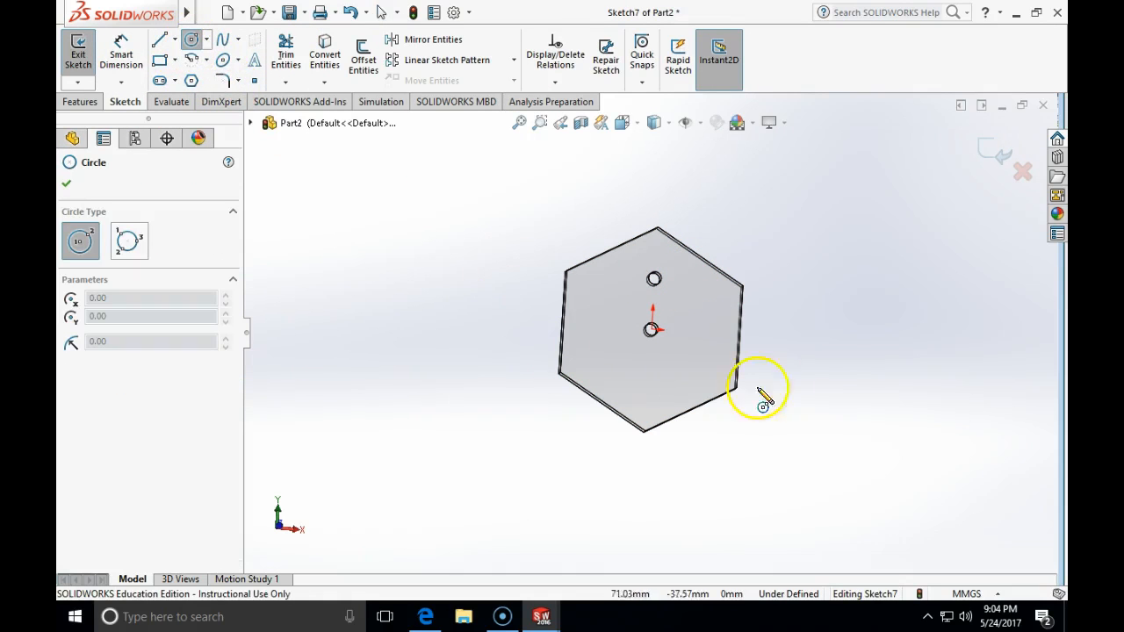
pyautogui.click(701, 256)
pyautogui.click(734, 253)
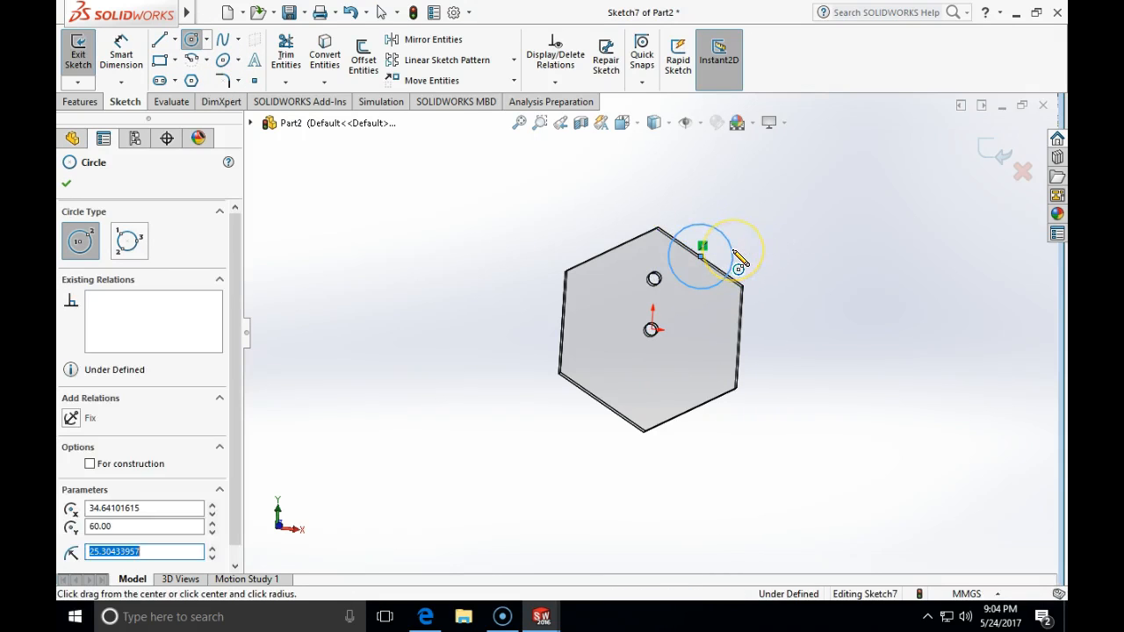
pyautogui.press('Escape')
# - Add a diameter dimension to the circle on the hexagon's upper-right edge
pyautogui.click(122, 54)
pyautogui.click(684, 227)
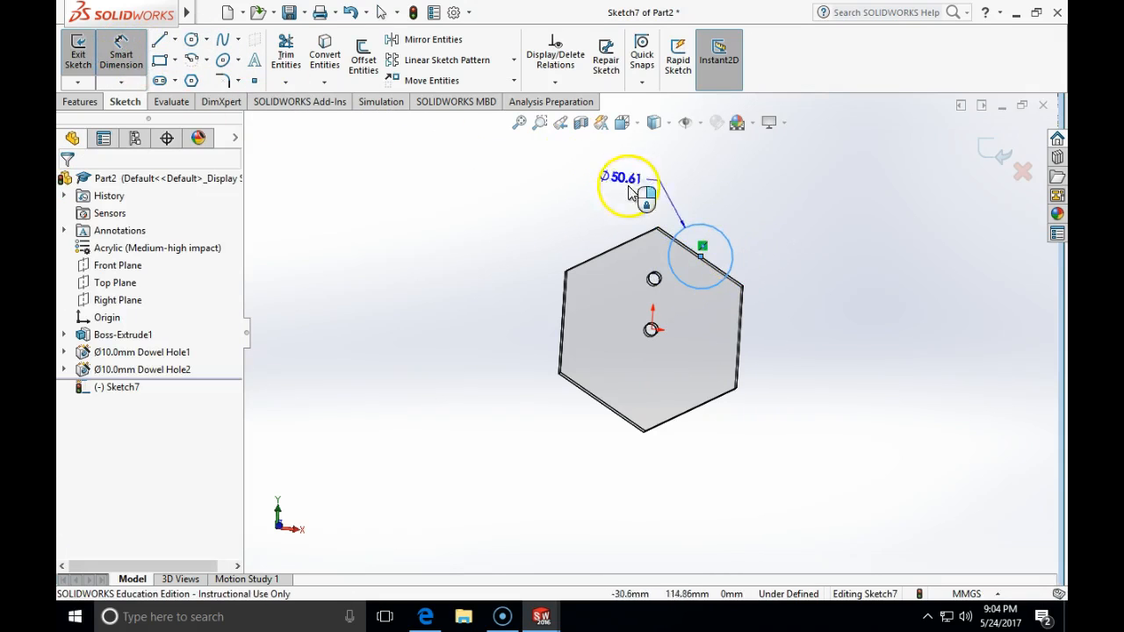
pyautogui.click(705, 184)
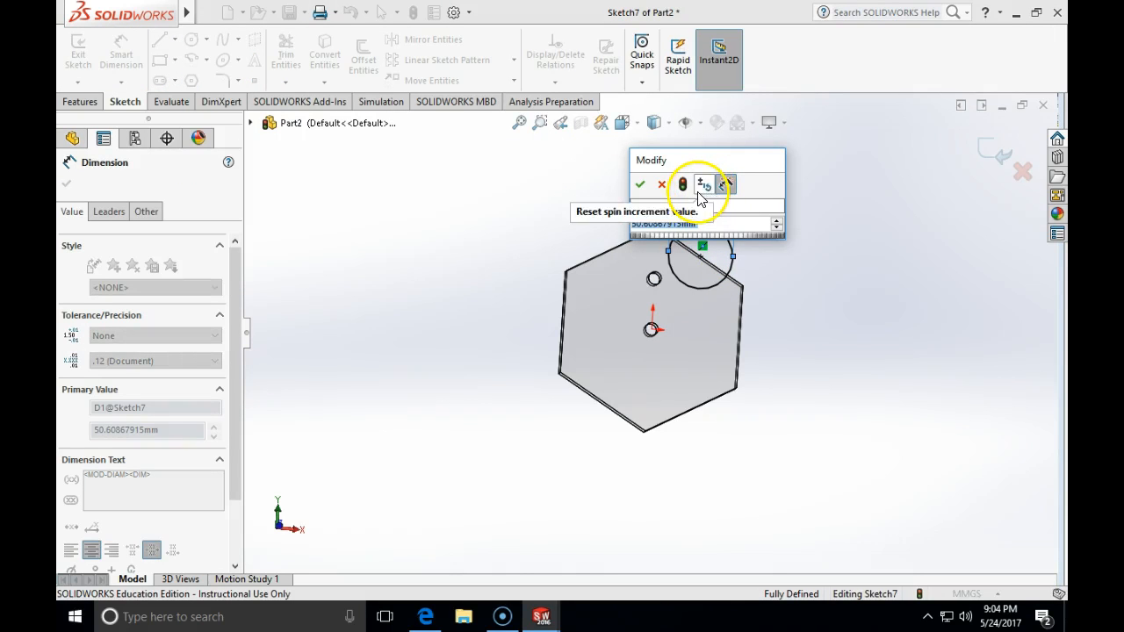
# - Switch to the assignment drawing in Edge, check the edge cutout's radius, and return to SOLIDWORKS
pyautogui.click(503, 617)
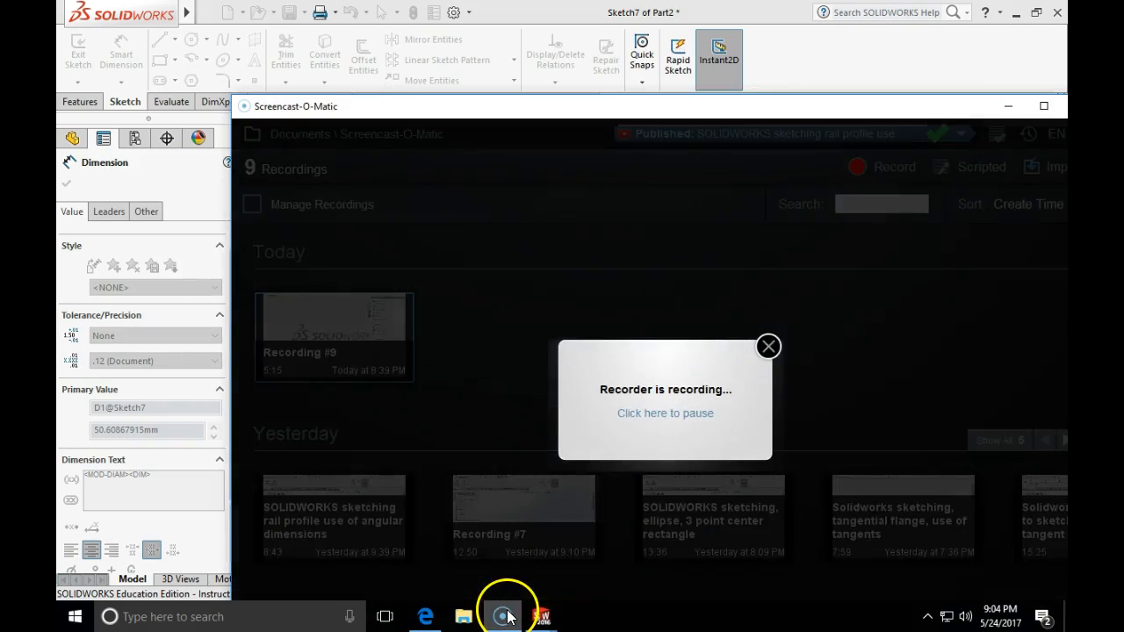
pyautogui.click(504, 617)
pyautogui.click(427, 617)
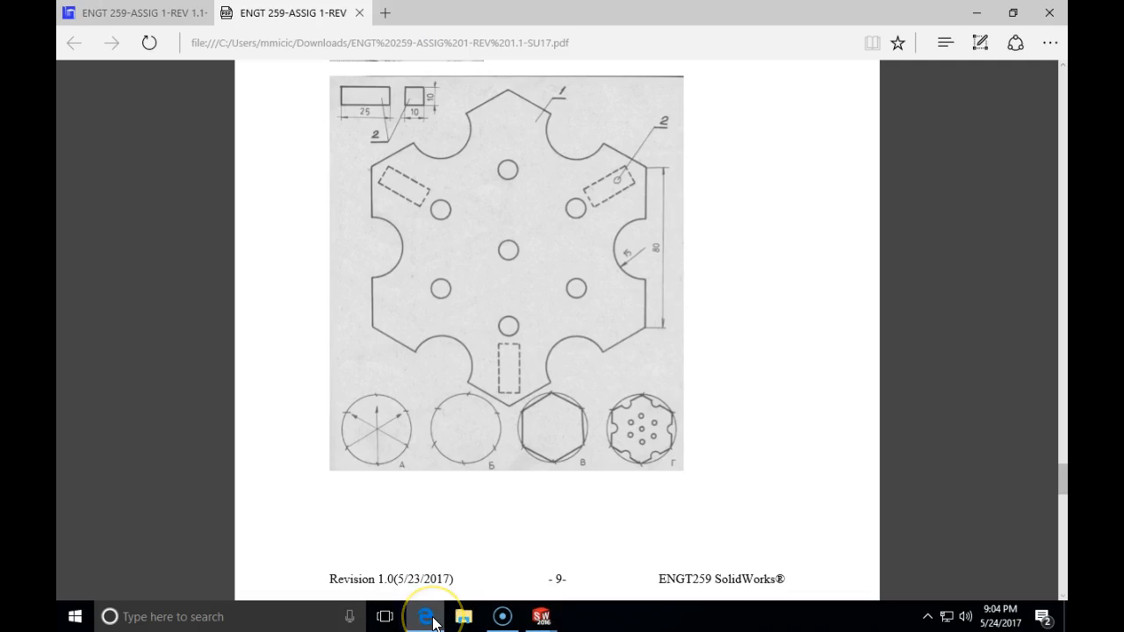
pyautogui.click(431, 618)
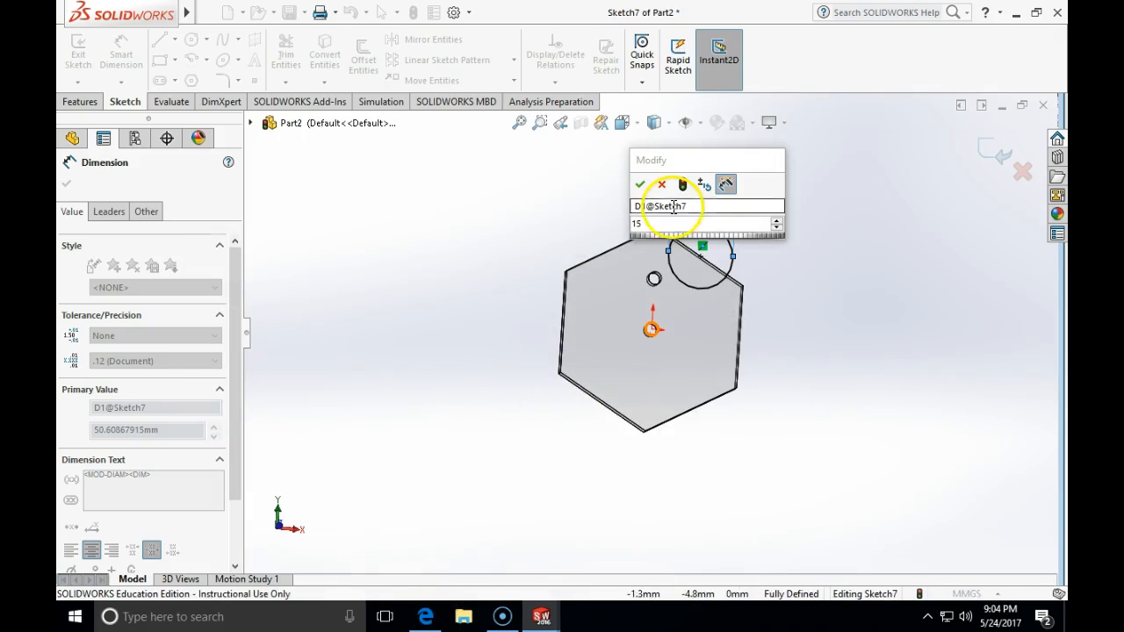
# - Set the circle's diameter to 30 mm and exit the sketch
pyautogui.click(634, 224)
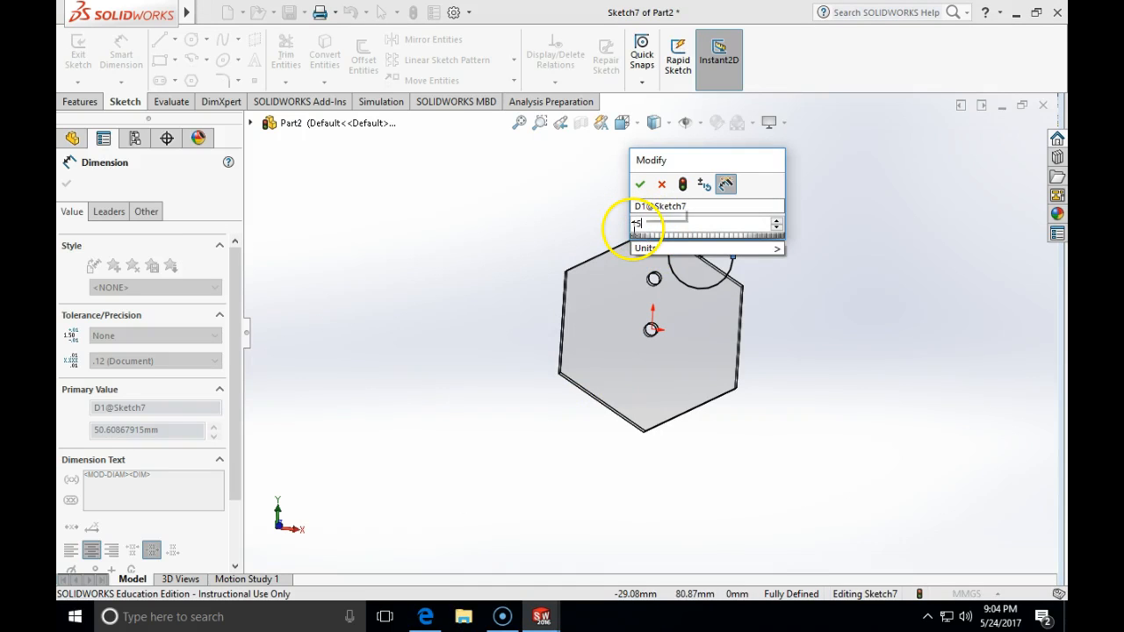
pyautogui.press('BackSpace')
pyautogui.press('BackSpace')
pyautogui.write('30')
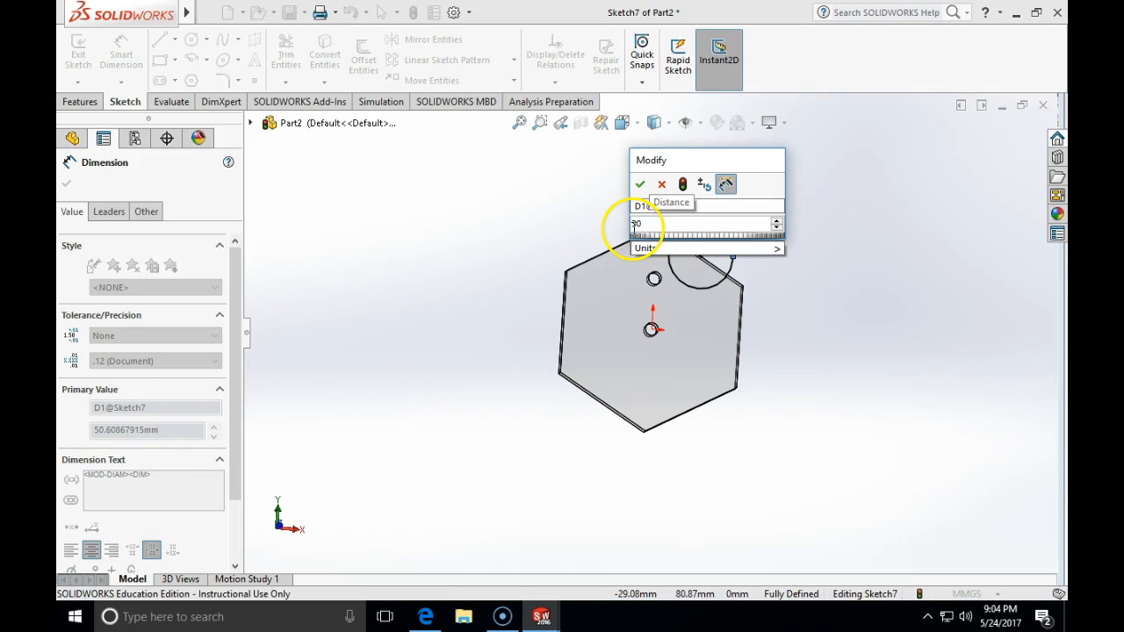
pyautogui.press('Return')
pyautogui.moveTo(674, 226); pyautogui.dragTo(608, 235)
pyautogui.write('30')
pyautogui.press('Return')
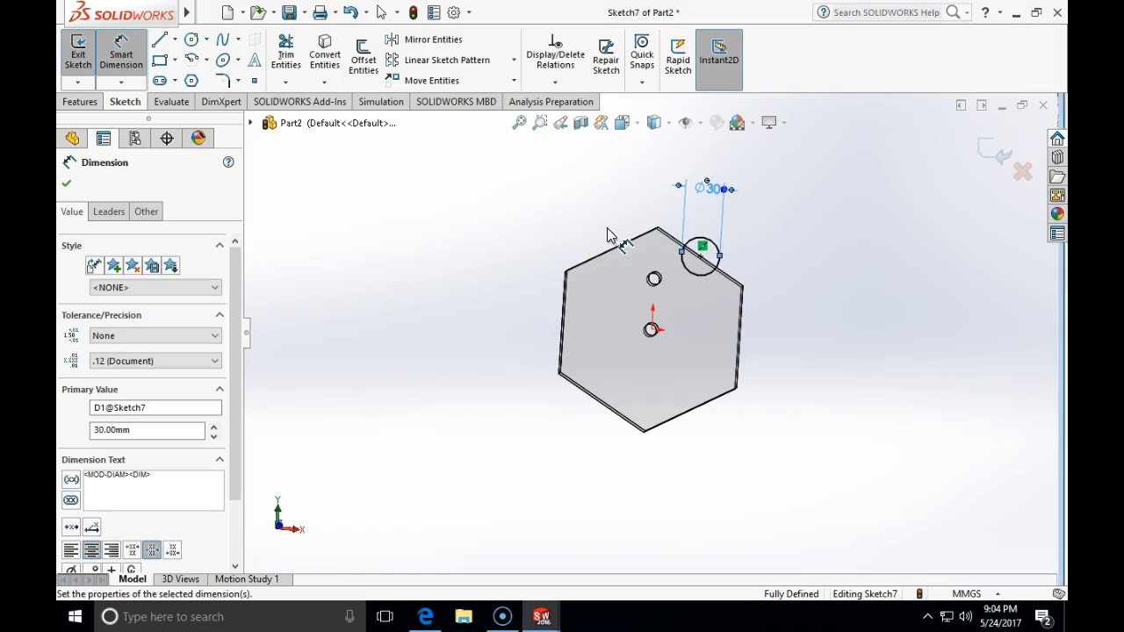
pyautogui.moveTo(595, 200)
pyautogui.mouseDown(button='middle')
pyautogui.moveTo(609, 201)
pyautogui.moveTo(589, 251)
pyautogui.moveTo(582, 233)
pyautogui.moveTo(570, 328)
pyautogui.moveTo(581, 317)
pyautogui.mouseUp(button='middle')
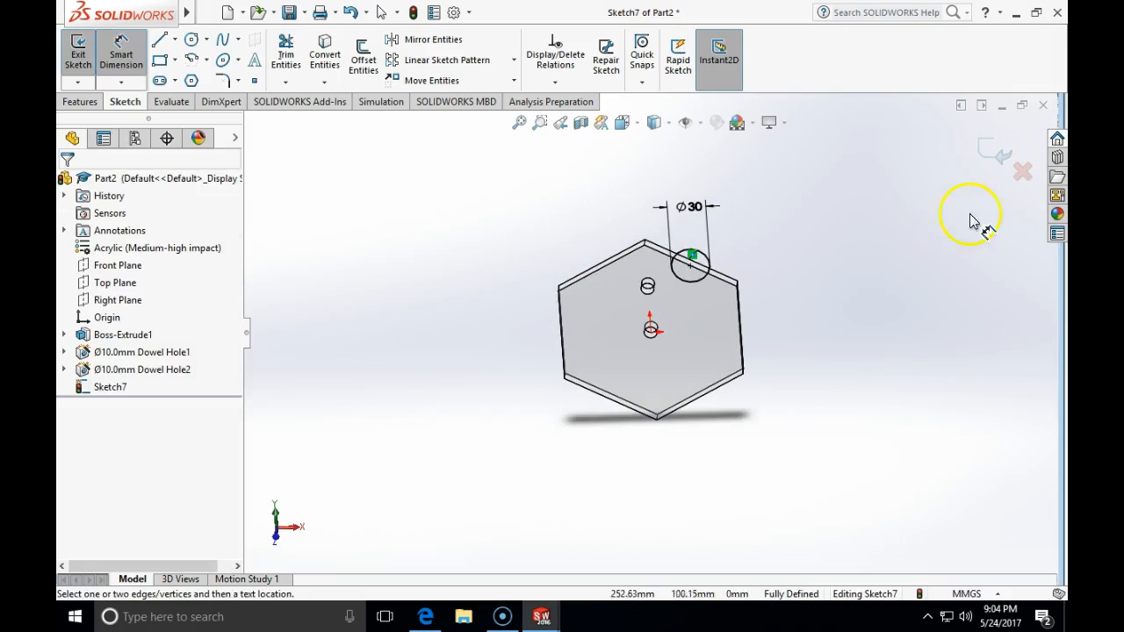
pyautogui.click(989, 155)
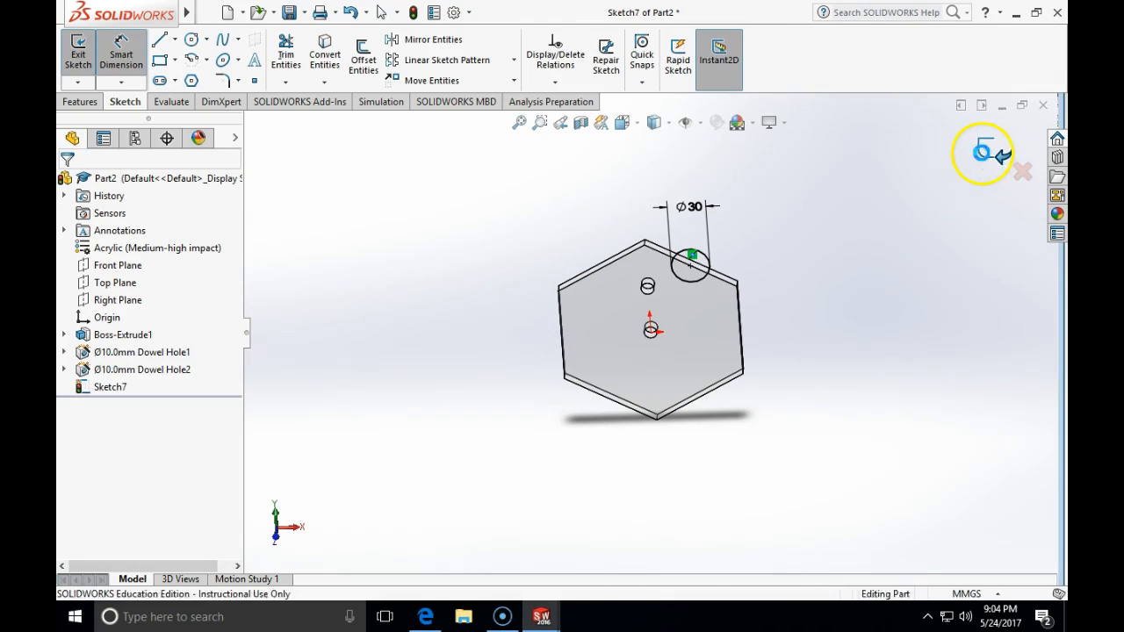
# - Extrude-cut the circle sketch Through All to form the cutout in the plate's upper-right edge
pyautogui.click(77, 104)
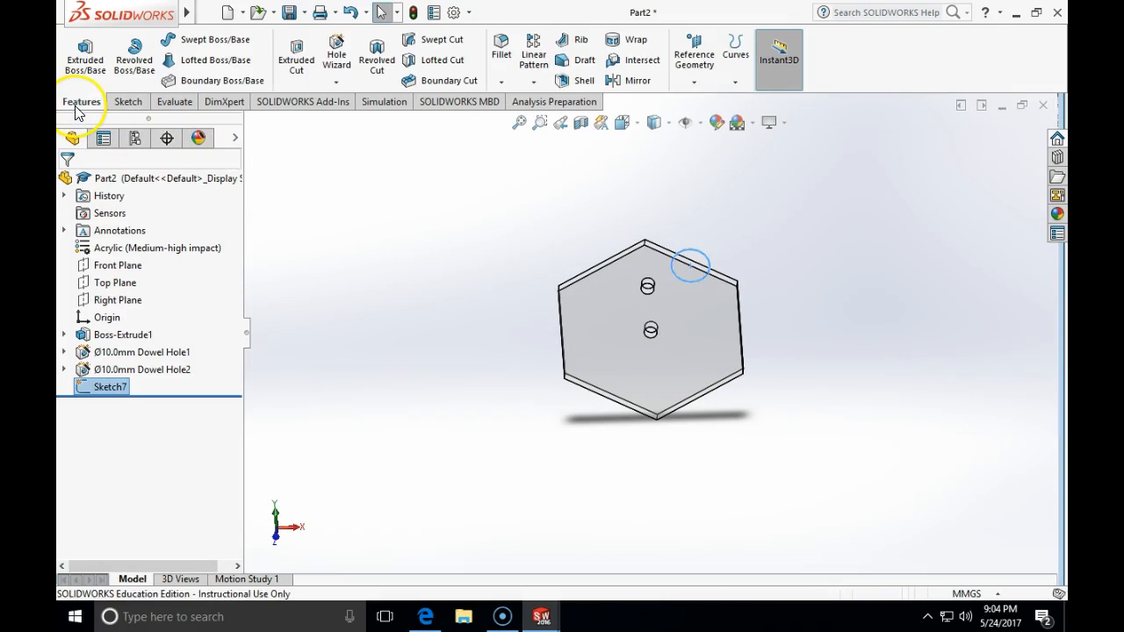
pyautogui.click(296, 56)
pyautogui.click(207, 281)
pyautogui.click(157, 304)
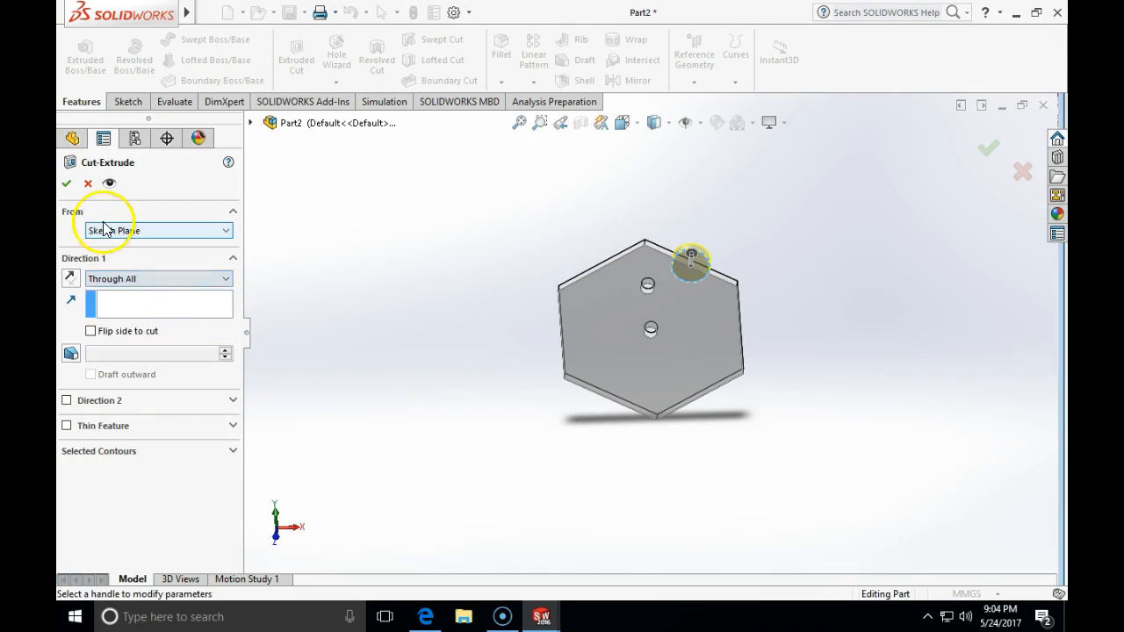
pyautogui.click(65, 182)
pyautogui.moveTo(564, 325)
pyautogui.mouseDown(button='middle')
pyautogui.moveTo(585, 194)
pyautogui.moveTo(583, 213)
pyautogui.mouseUp(button='middle')
pyautogui.click(520, 220)
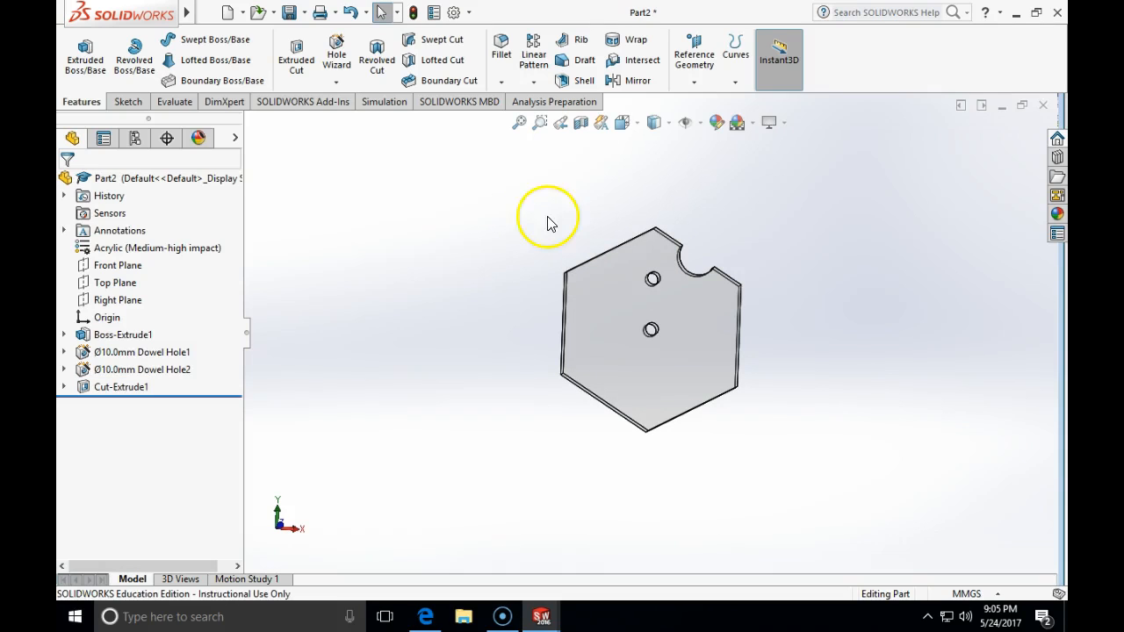
# - Start a circular pattern with the central hole's cylindrical face as its axis
pyautogui.click(533, 82)
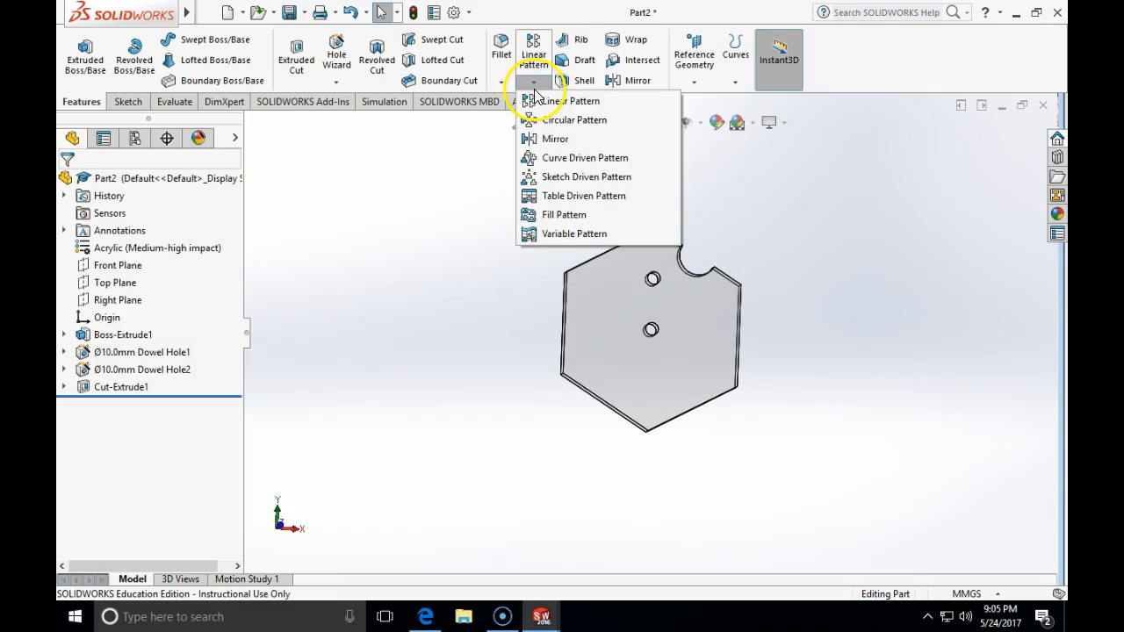
pyautogui.click(574, 120)
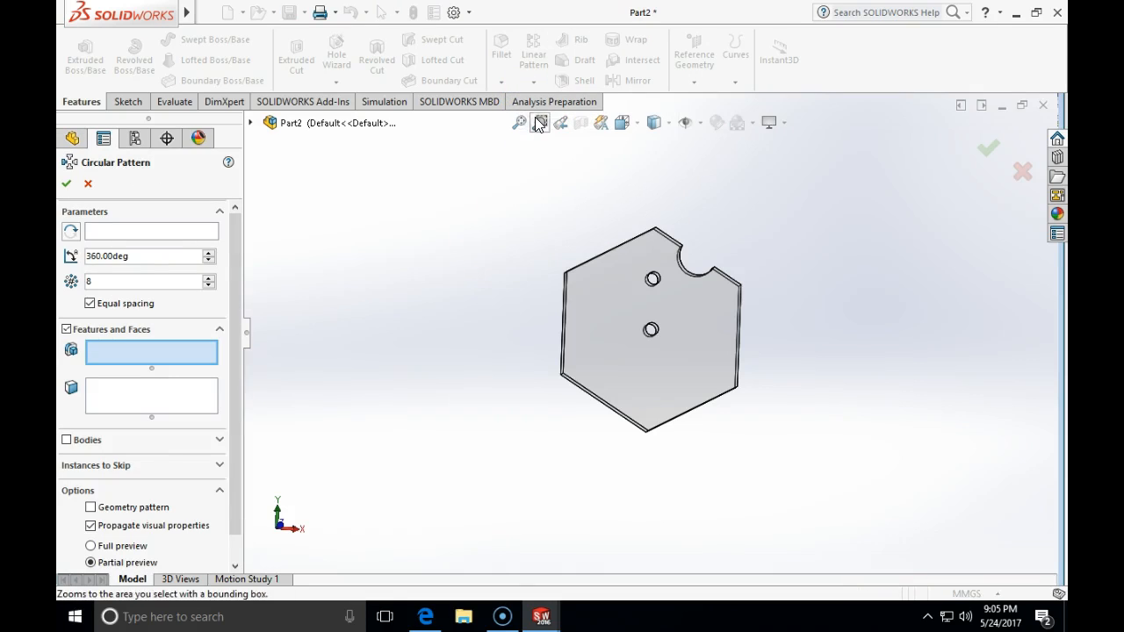
pyautogui.moveTo(371, 314); pyautogui.dragTo(334, 243, button='middle')
pyautogui.scroll(-5, 615, 333)
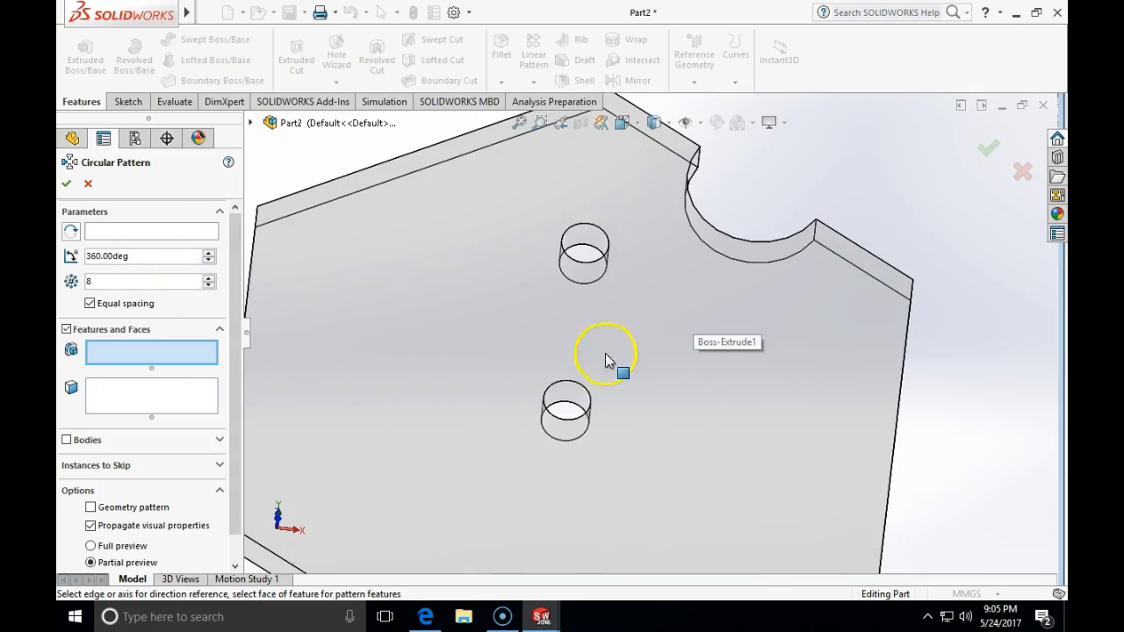
pyautogui.click(575, 402)
pyautogui.scroll(5, 575, 403)
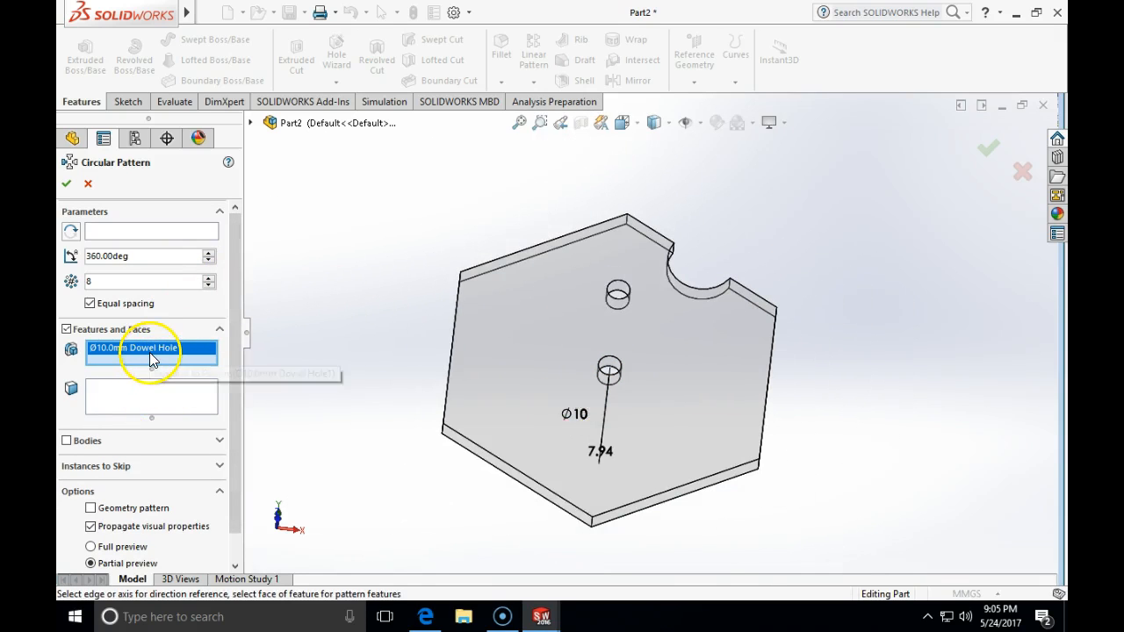
pyautogui.press('Delete')
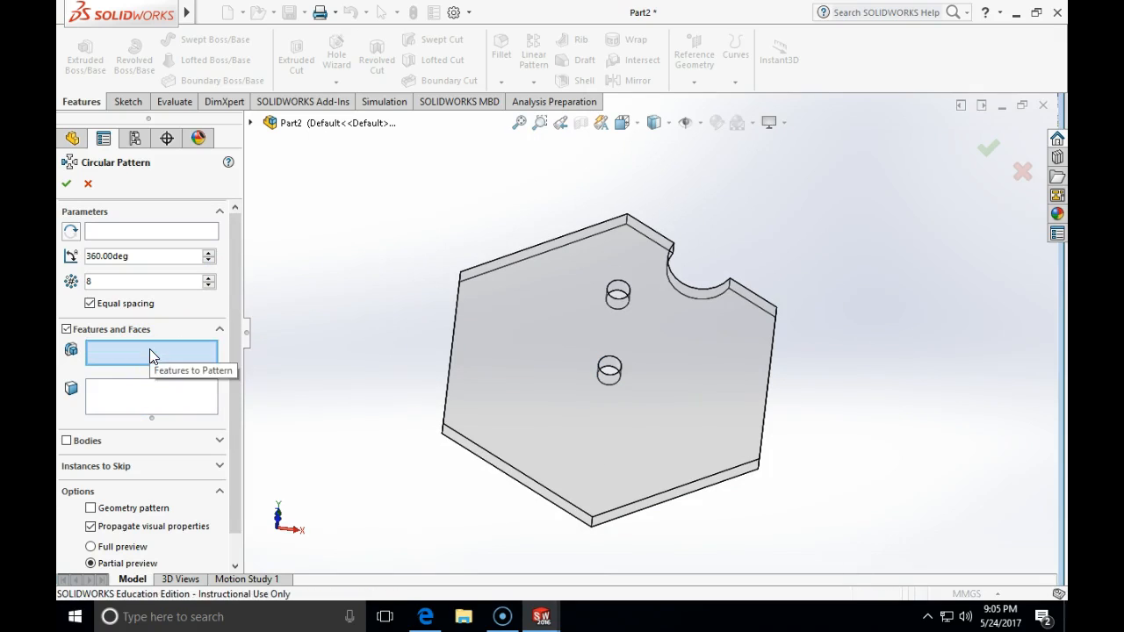
pyautogui.click(156, 233)
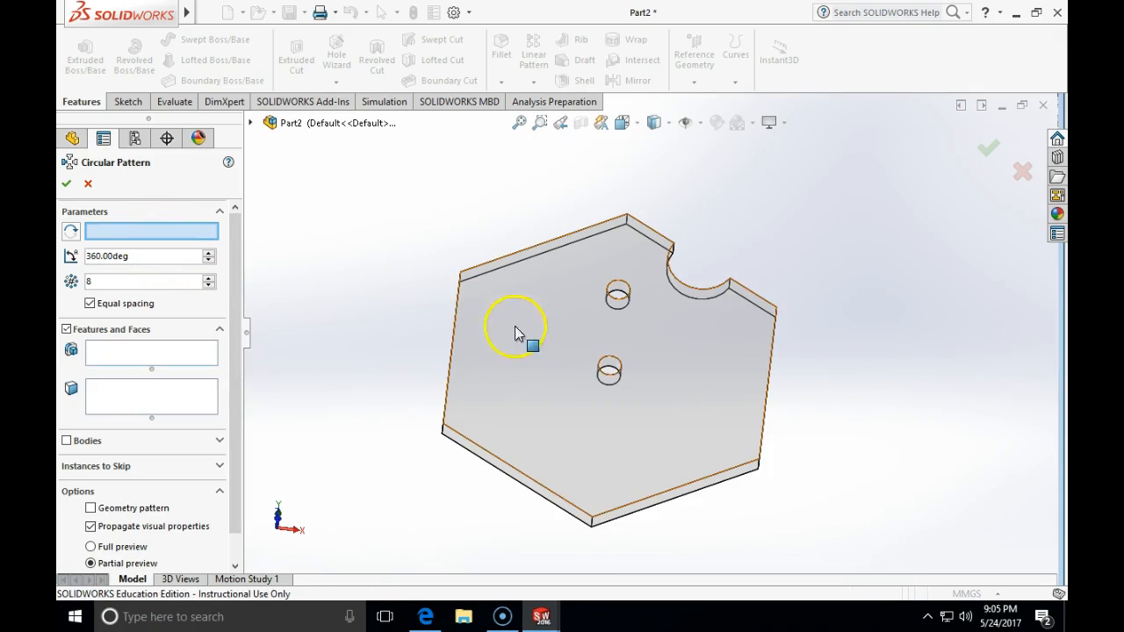
pyautogui.click(612, 368)
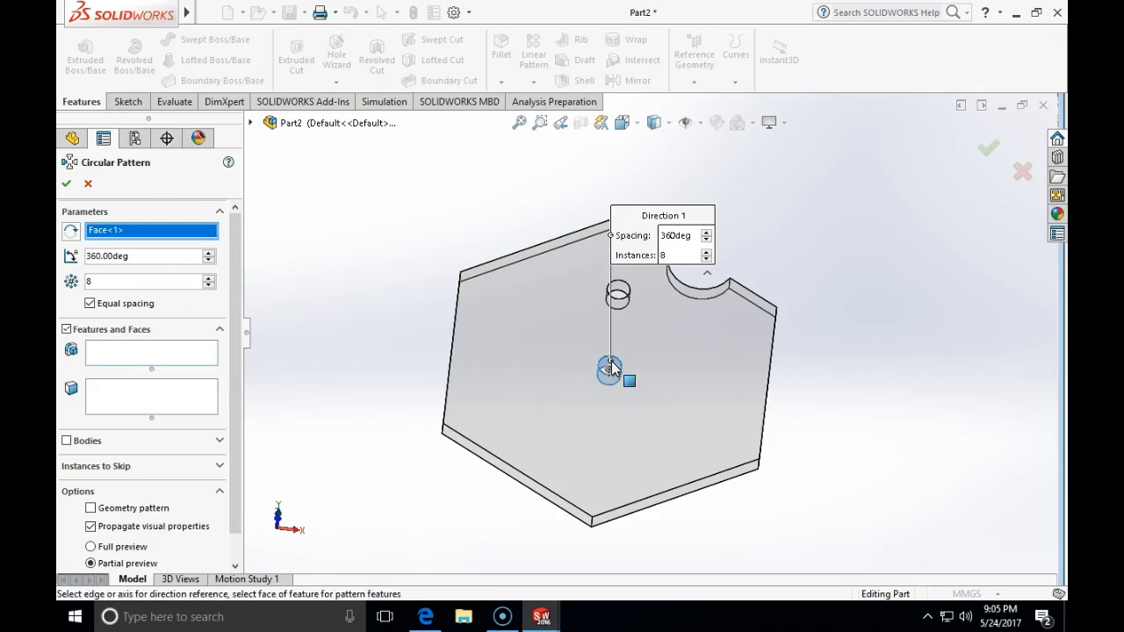
# - Add the circular edge cutout as a feature to pattern and set 6 equally spaced instances
pyautogui.click(119, 355)
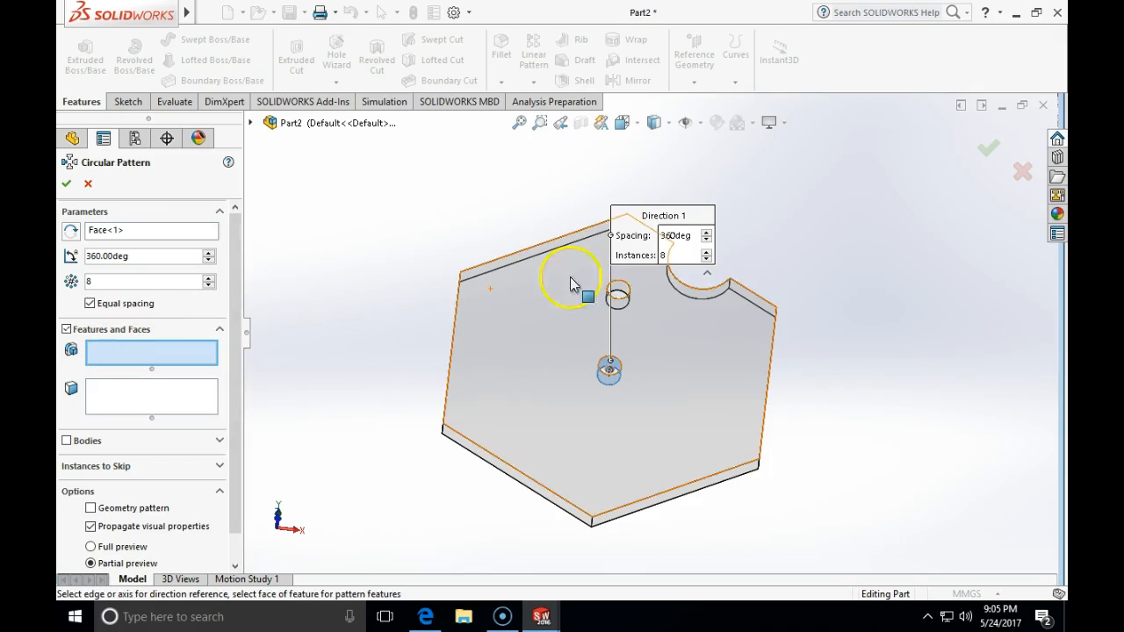
pyautogui.moveTo(735, 276)
pyautogui.mouseDown(button='middle')
pyautogui.moveTo(769, 263)
pyautogui.moveTo(740, 263)
pyautogui.mouseUp(button='middle')
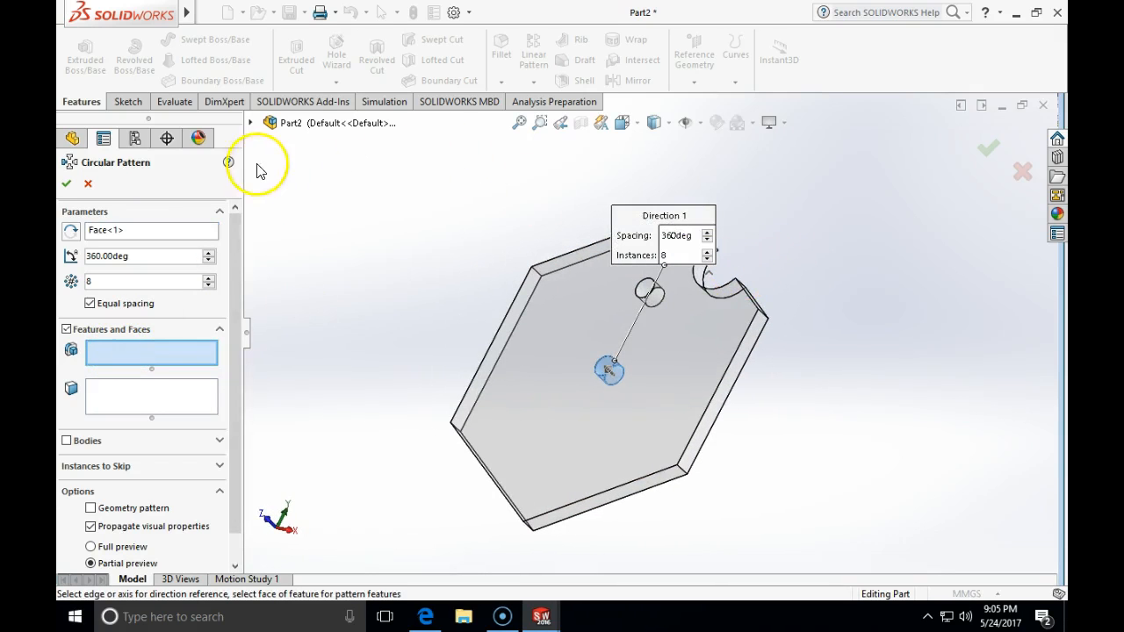
pyautogui.click(252, 122)
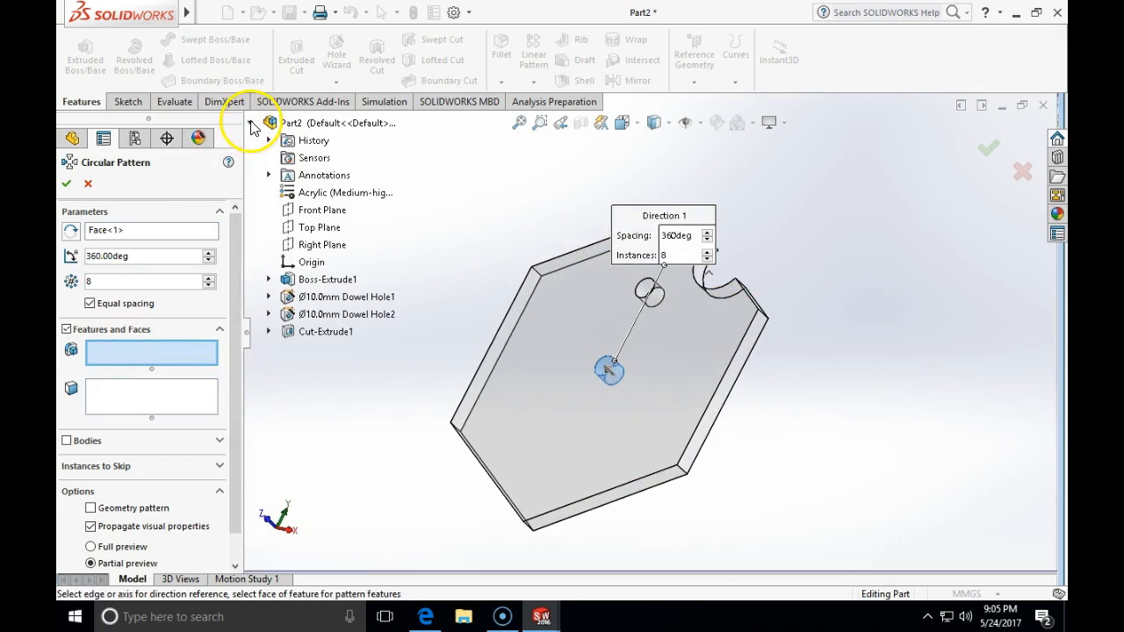
pyautogui.click(318, 331)
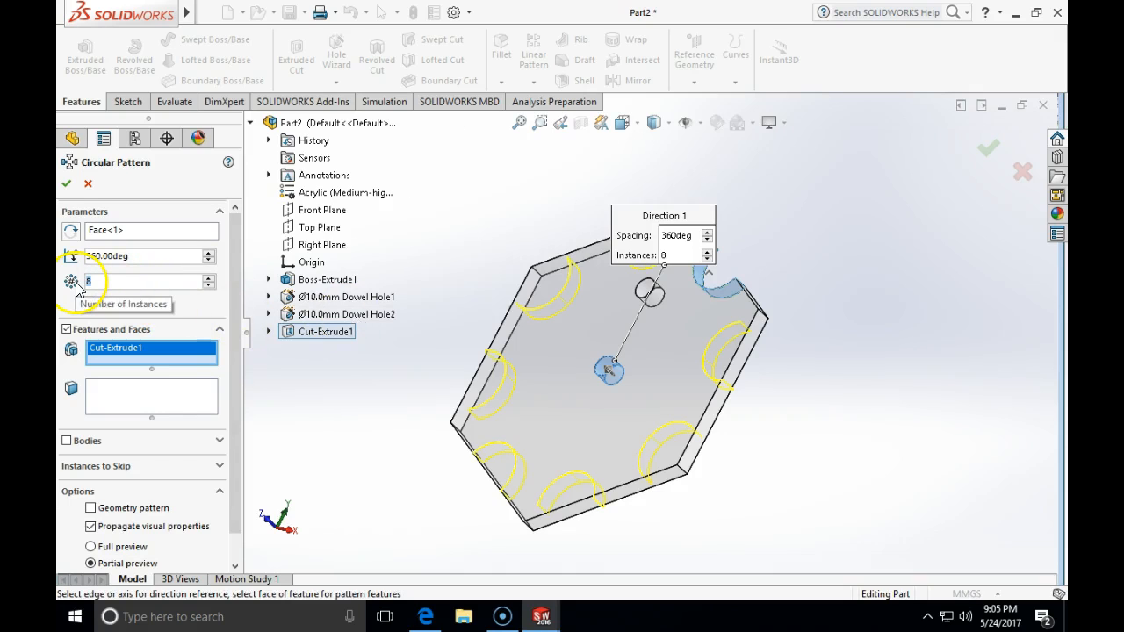
pyautogui.moveTo(322, 431); pyautogui.dragTo(343, 423, button='middle')
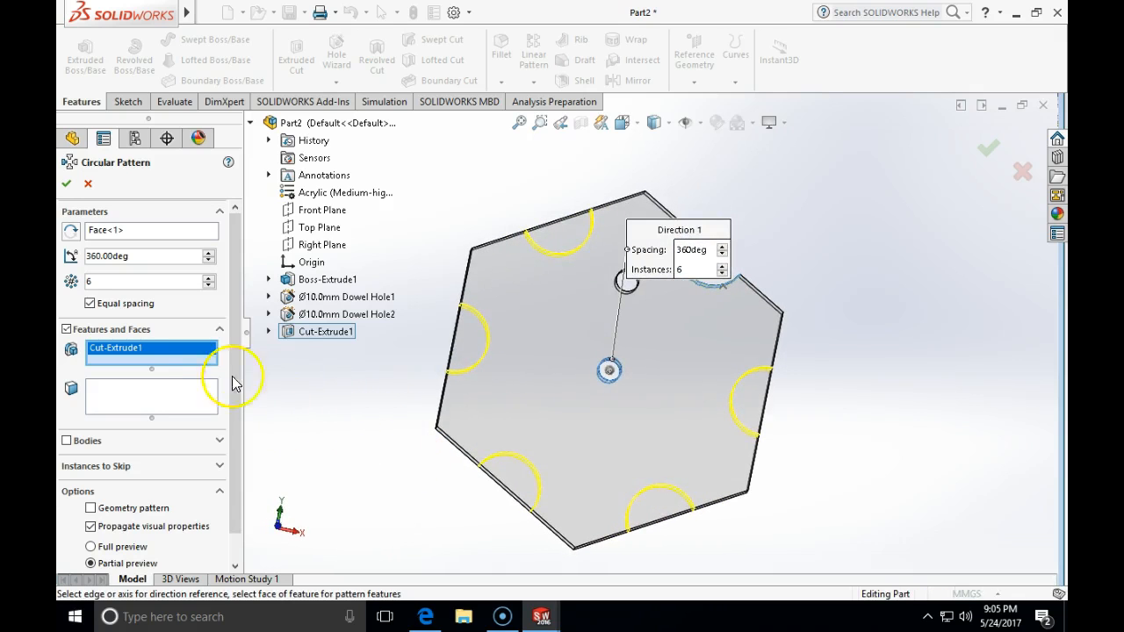
# - Include the second Ø10 mm dowel hole in the circular pattern and complete the pattern
pyautogui.click(300, 312)
pyautogui.moveTo(359, 409); pyautogui.dragTo(334, 376, button='middle')
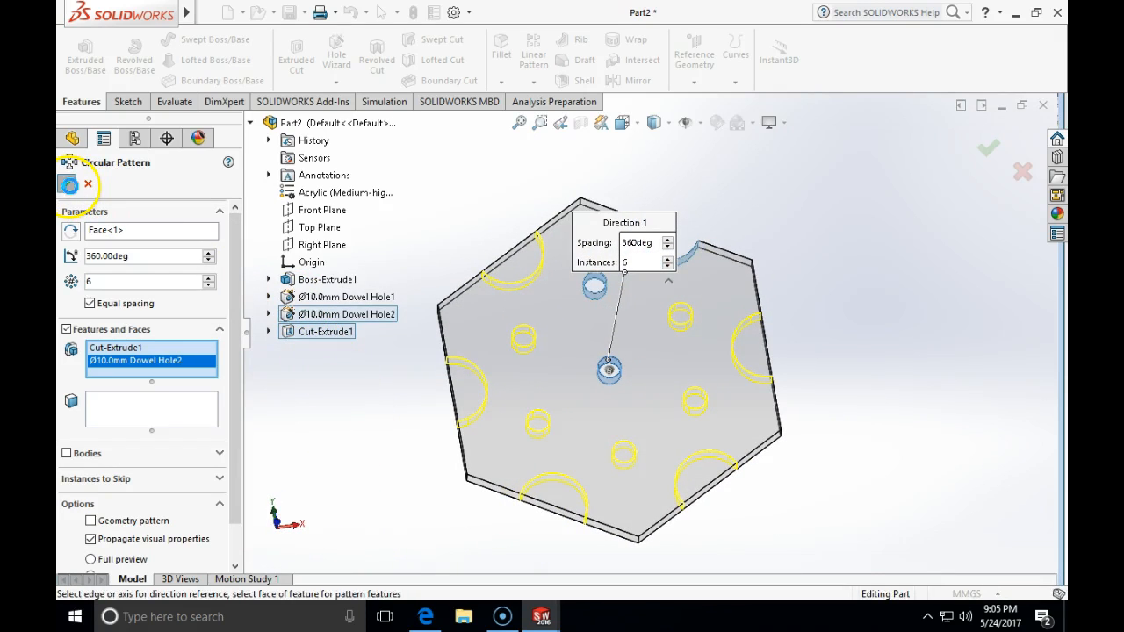
pyautogui.click(69, 183)
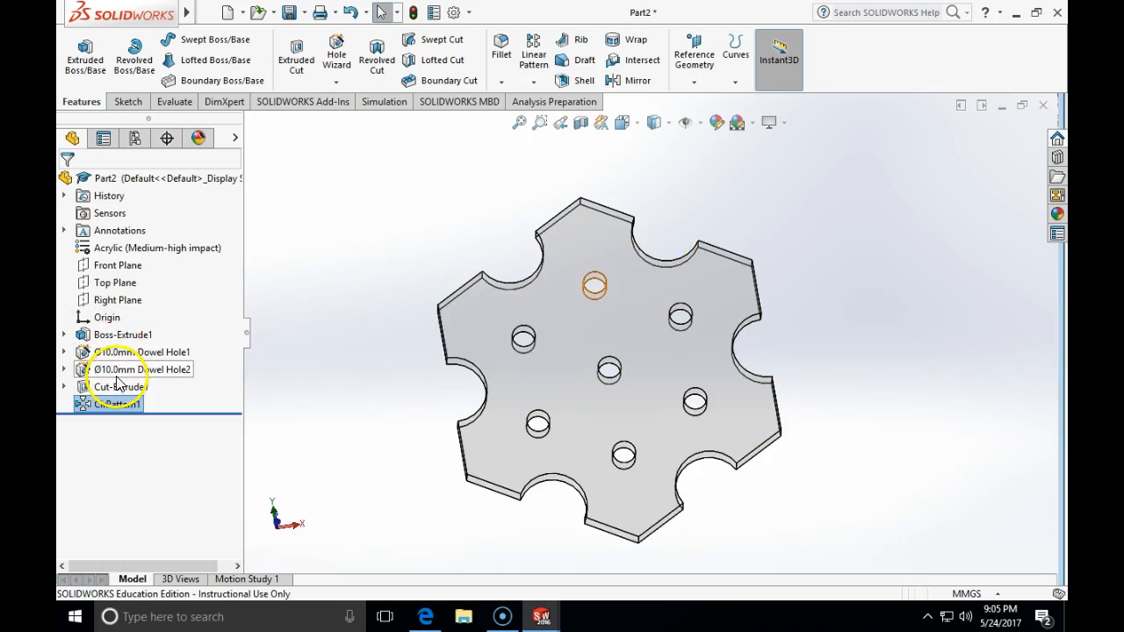
pyautogui.moveTo(121, 403)
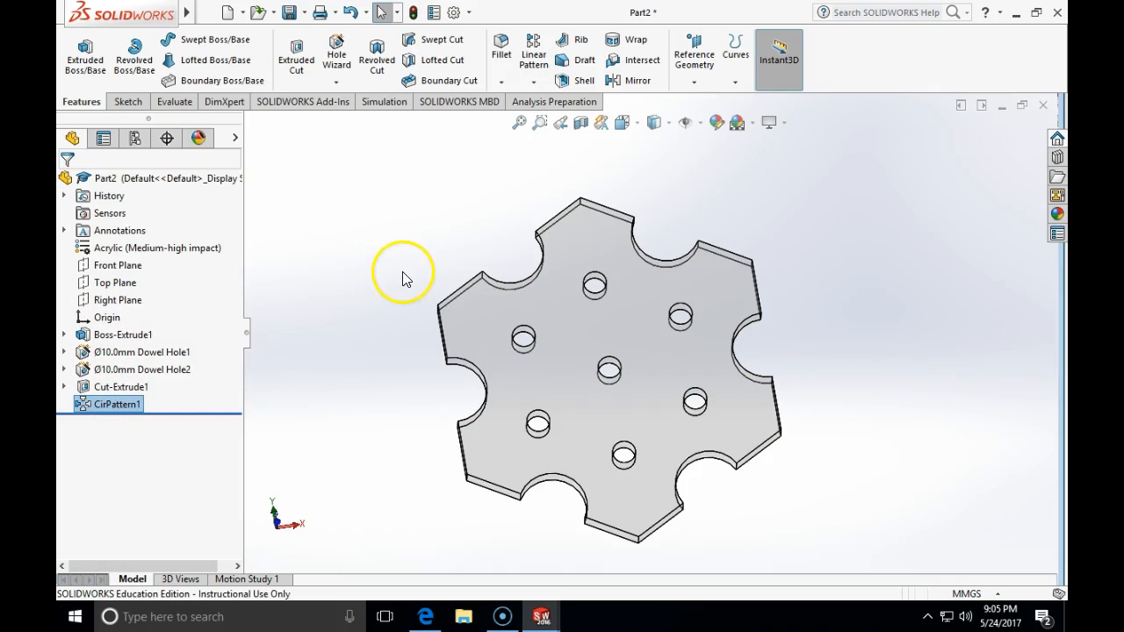
pyautogui.moveTo(433, 225); pyautogui.dragTo(448, 279, button='middle')
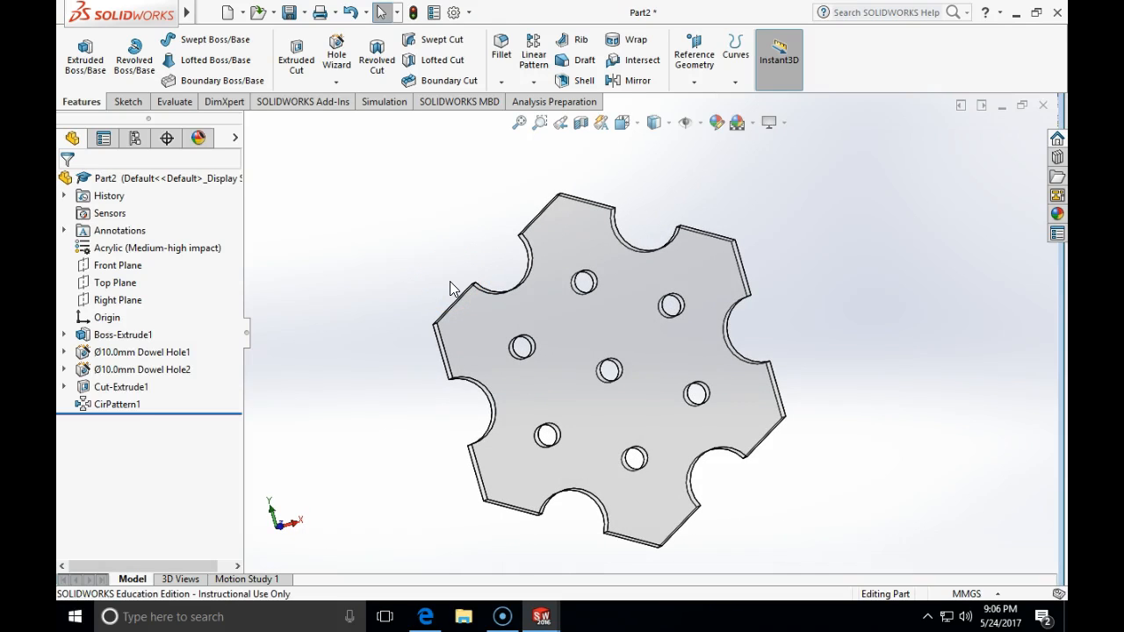
# - Evaluate the plate's mass properties, check its mass in grams, and close the report
pyautogui.moveTo(186, 13)
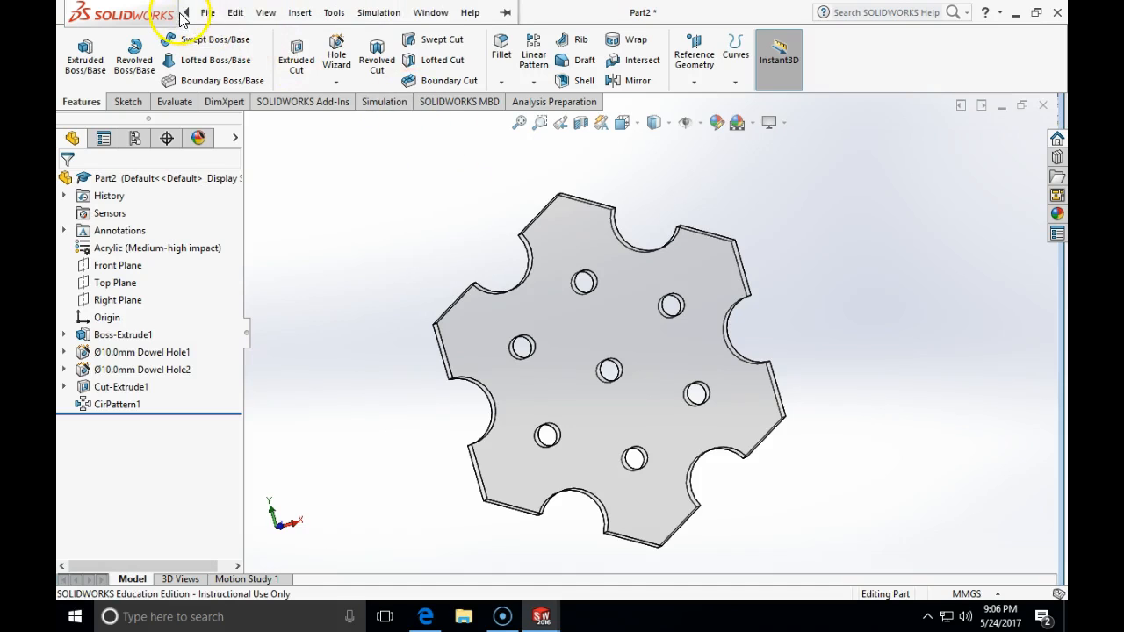
pyautogui.click(303, 13)
pyautogui.moveTo(334, 13)
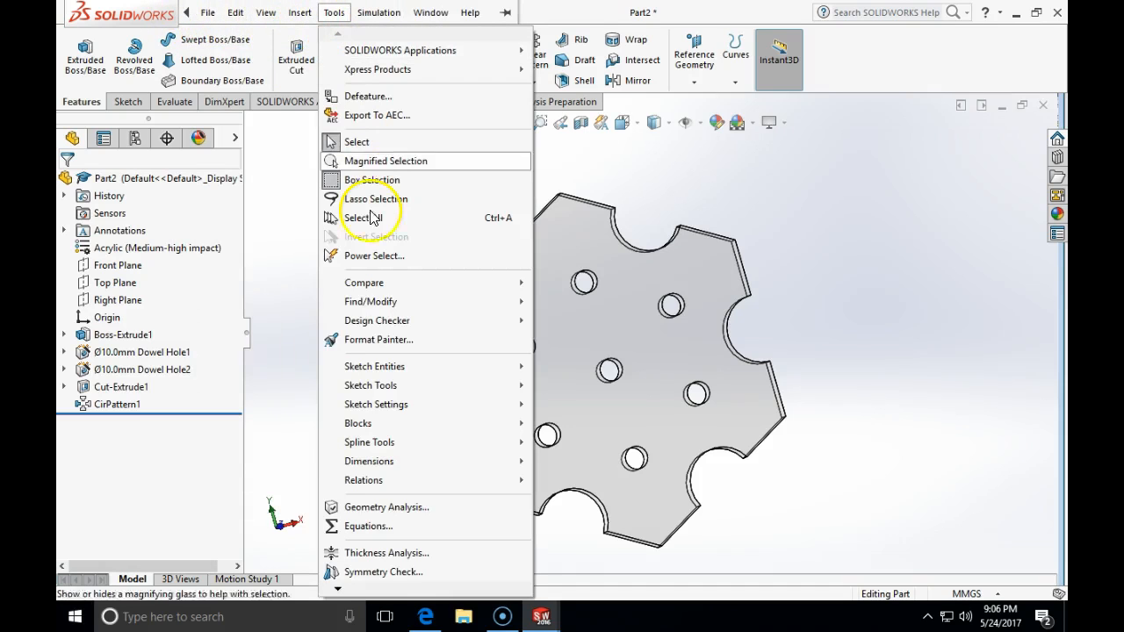
pyautogui.moveTo(396, 442)
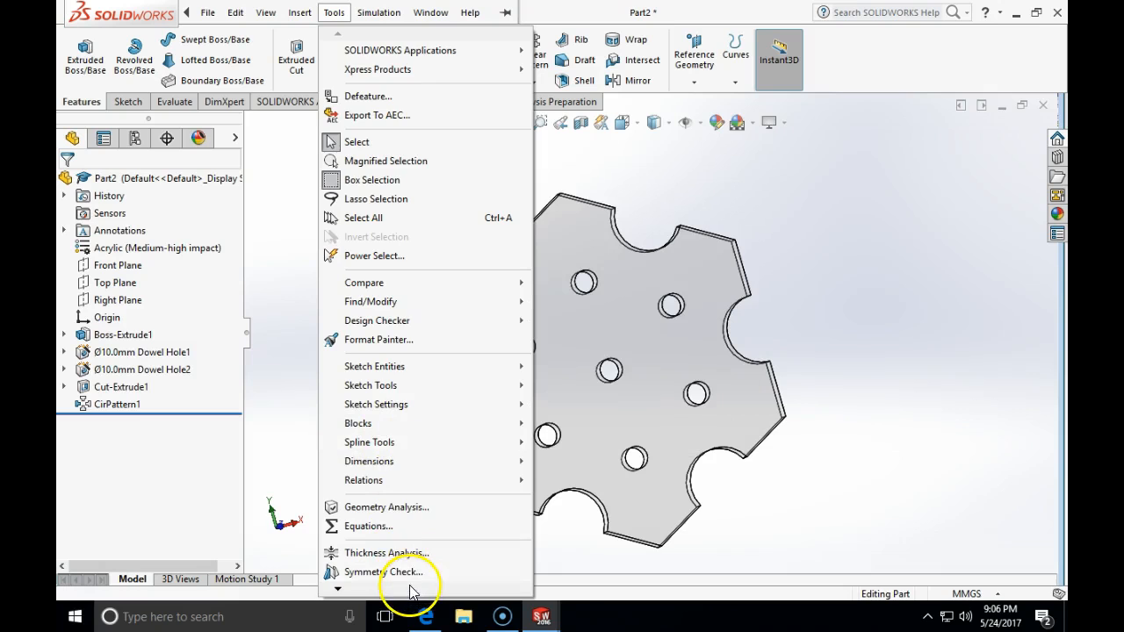
pyautogui.moveTo(410, 594)
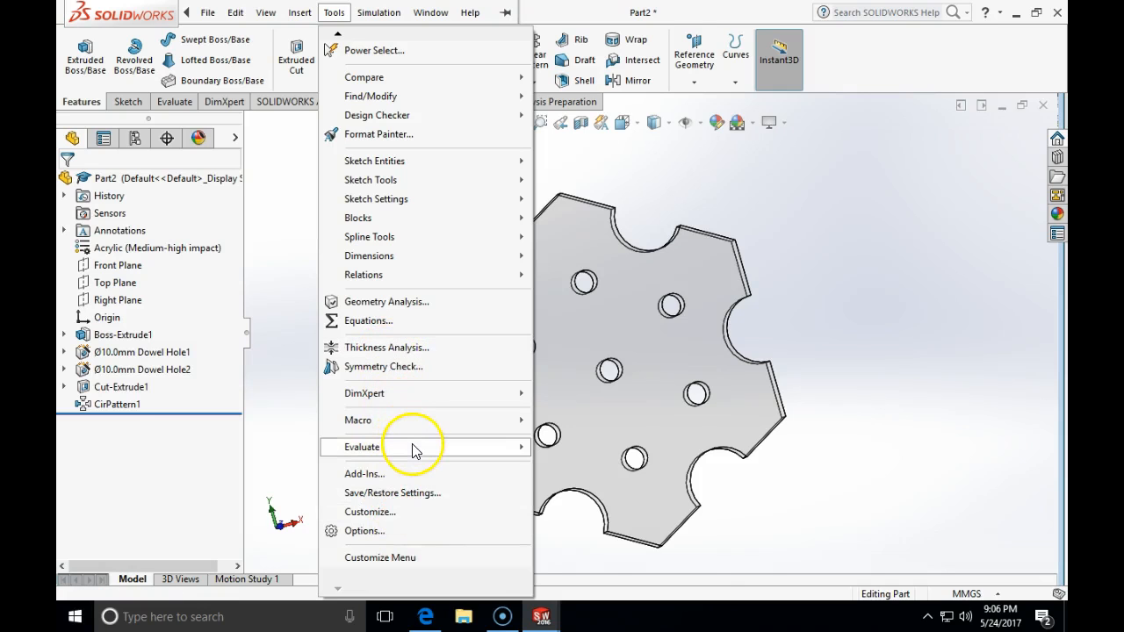
pyautogui.moveTo(413, 448)
pyautogui.click(549, 464)
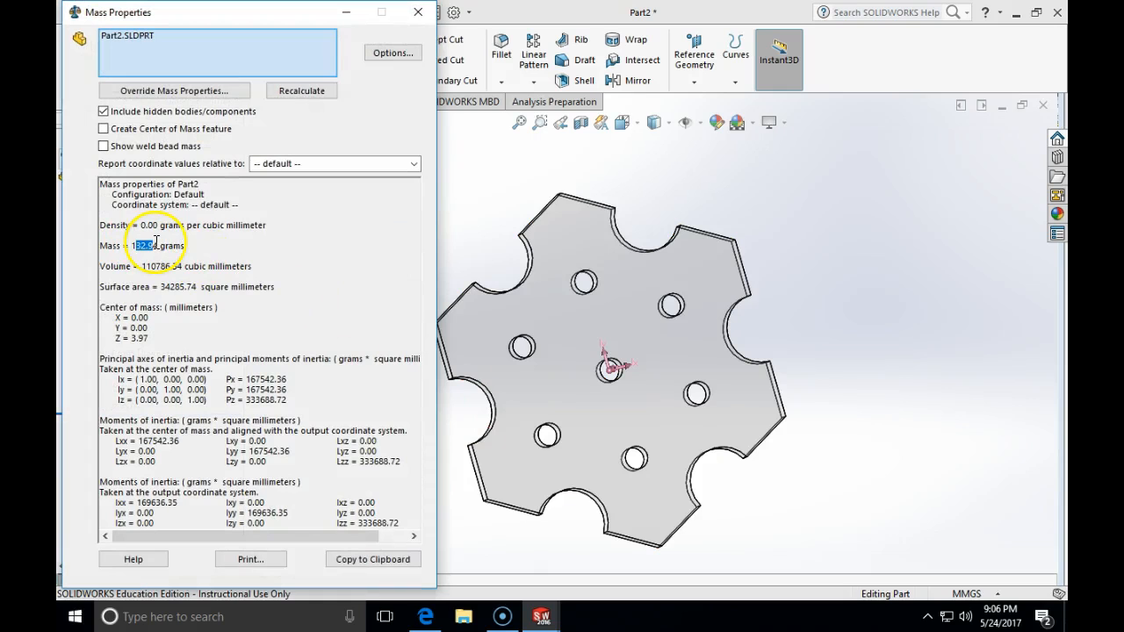
pyautogui.click(417, 14)
pyautogui.moveTo(452, 255); pyautogui.dragTo(377, 263, button='middle')
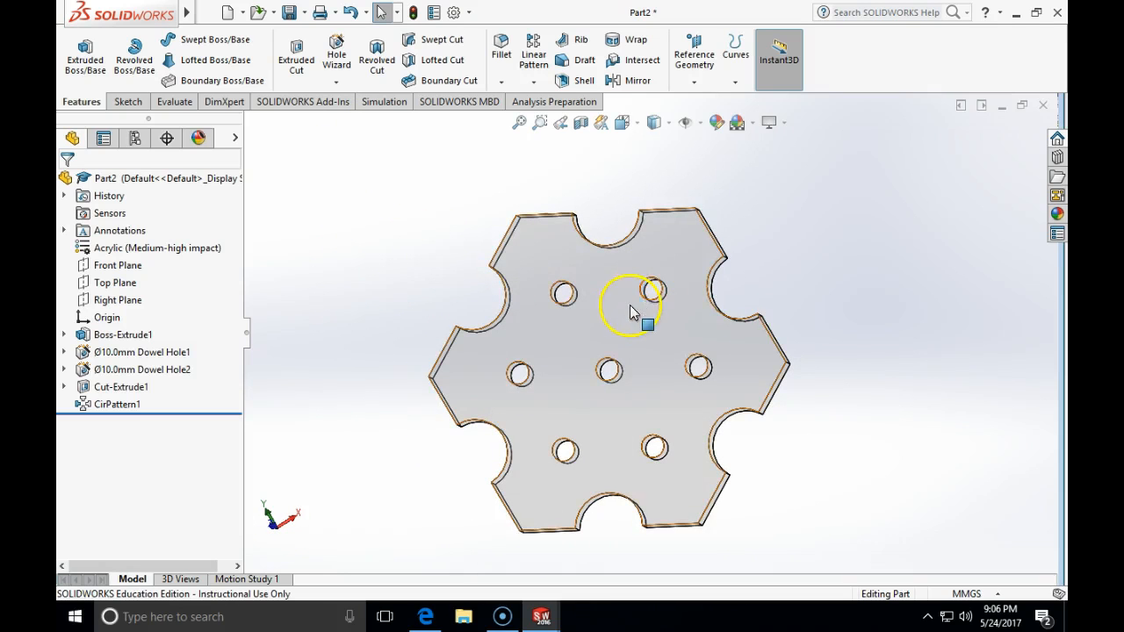